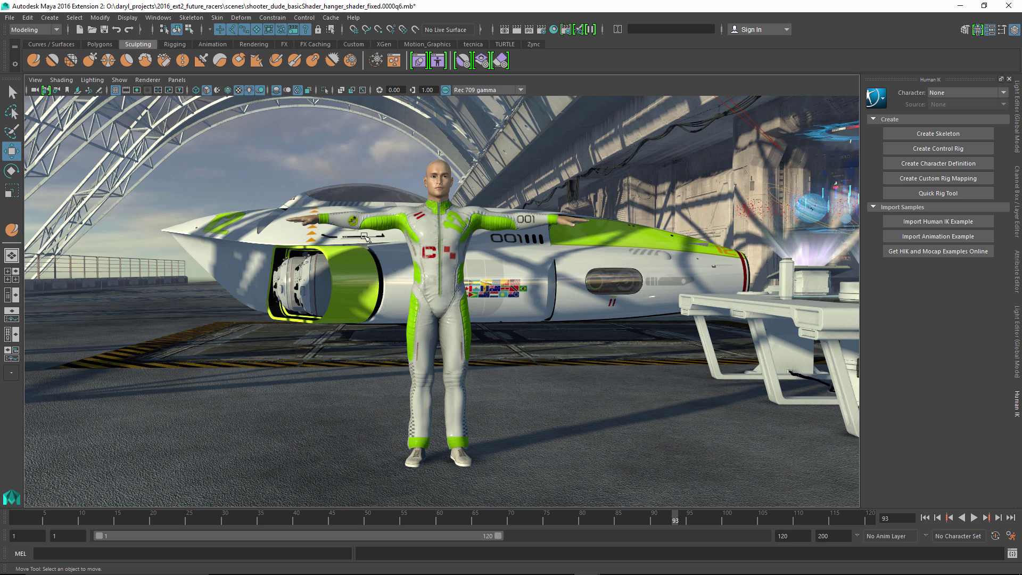
# - Select the character's body, race suit and shoe meshes together
pyautogui.keyDown('alt'); pyautogui.moveTo(367, 236); pyautogui.dragTo(426, 202, button='right'); pyautogui.keyUp('alt')
pyautogui.click(420, 232)
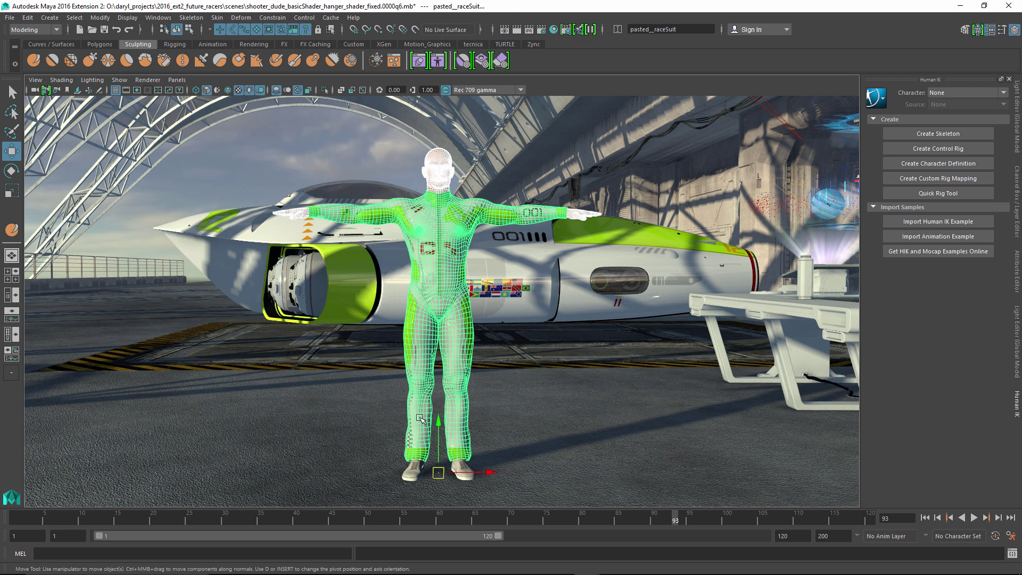
pyautogui.keyDown('shift'); pyautogui.click(411, 472); pyautogui.keyUp('shift')
pyautogui.moveTo(302, 234)
pyautogui.keyDown('alt'); pyautogui.mouseDown(button='middle')
pyautogui.moveTo(318, 271)
pyautogui.moveTo(318, 220)
pyautogui.mouseUp(button='middle'); pyautogui.keyUp('alt')
# - Open the Quick Rig tool and set it to Step-By-Step mode
pyautogui.click(191, 17)
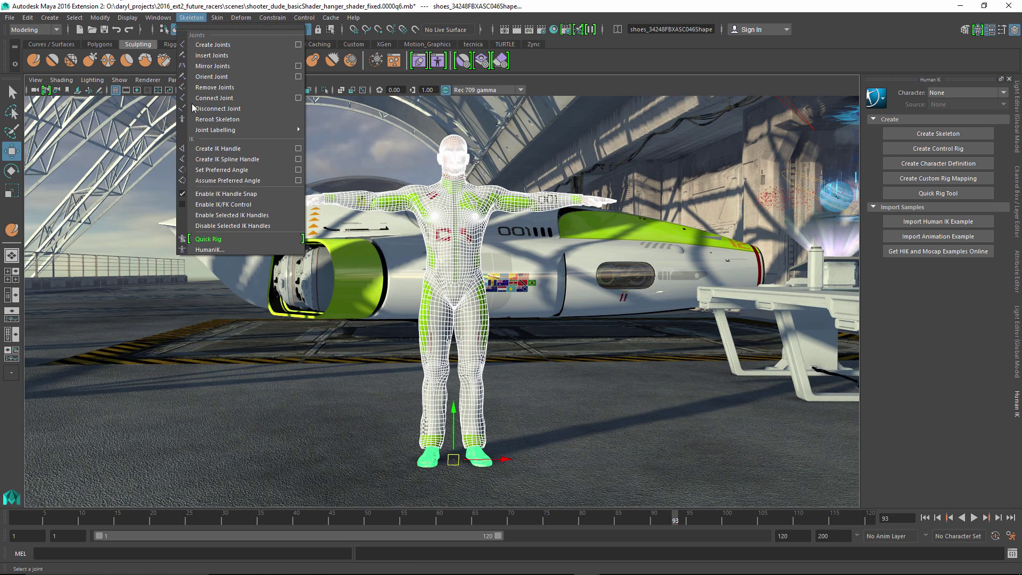
pyautogui.click(218, 239)
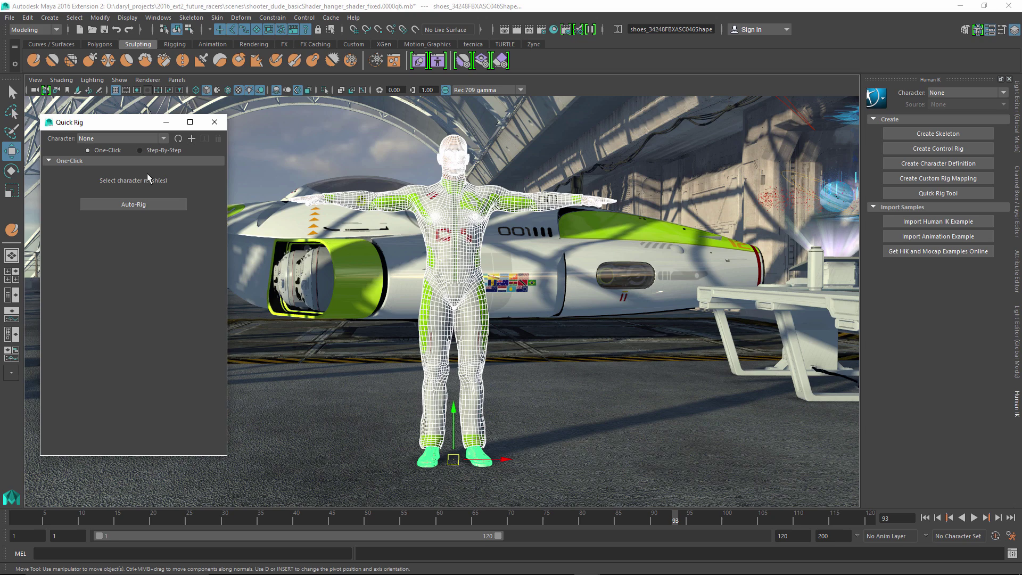
pyautogui.click(139, 152)
# - Add the selected body, race suit and shoe meshes to the Quick Rig geometry list, and clear the selection
pyautogui.keyDown('alt'); pyautogui.moveTo(446, 257); pyautogui.dragTo(500, 268, button='middle'); pyautogui.keyUp('alt')
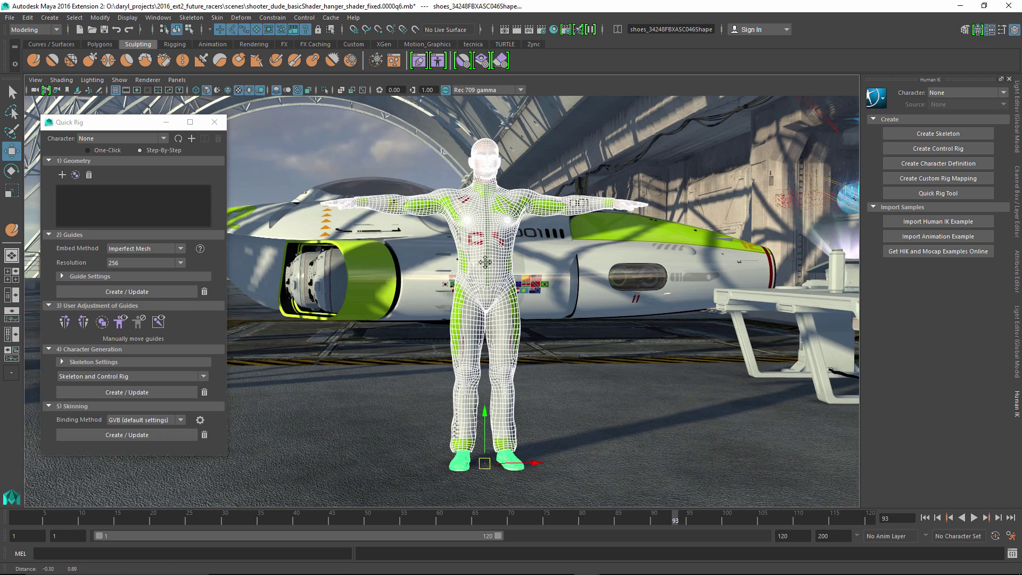
pyautogui.keyDown('alt'); pyautogui.moveTo(500, 269); pyautogui.dragTo(517, 272, button='right'); pyautogui.keyUp('alt')
pyautogui.scroll(2, 517, 272)
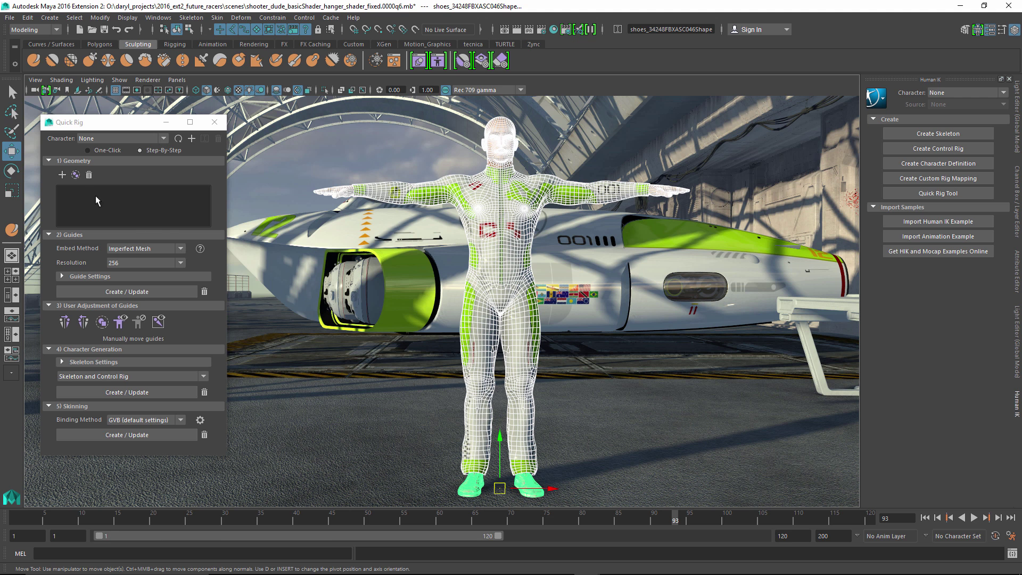
pyautogui.click(62, 175)
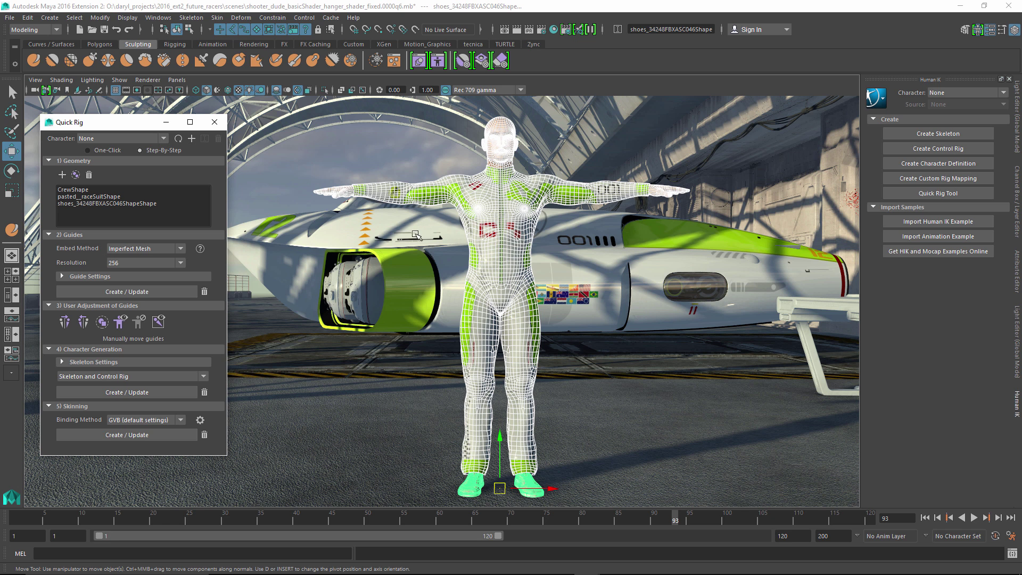
pyautogui.click(351, 169)
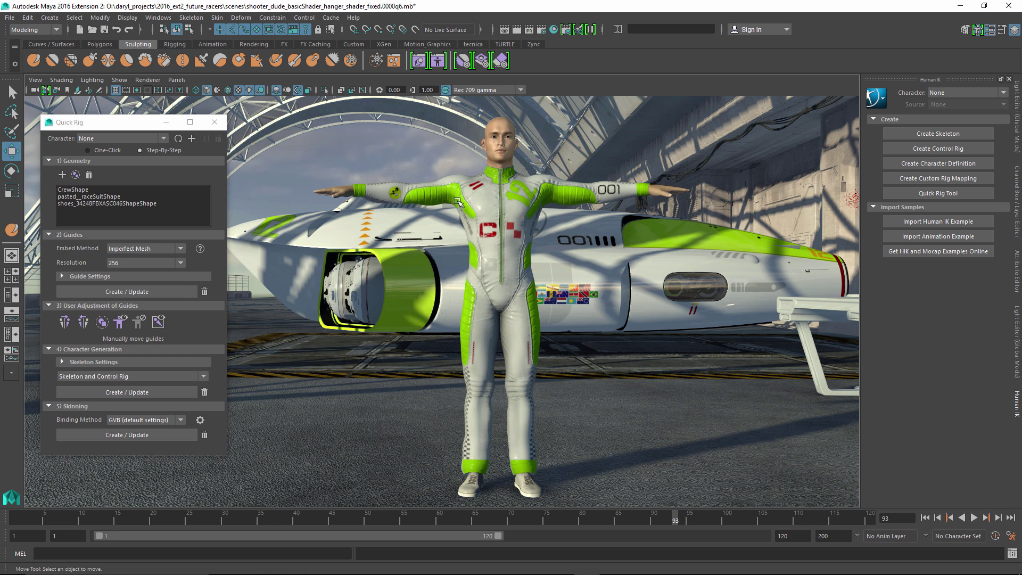
# - Review the Imperfect Mesh embed method and the guide settings, and generate the guides with resolution 256 and symmetry enabled
pyautogui.click(149, 249)
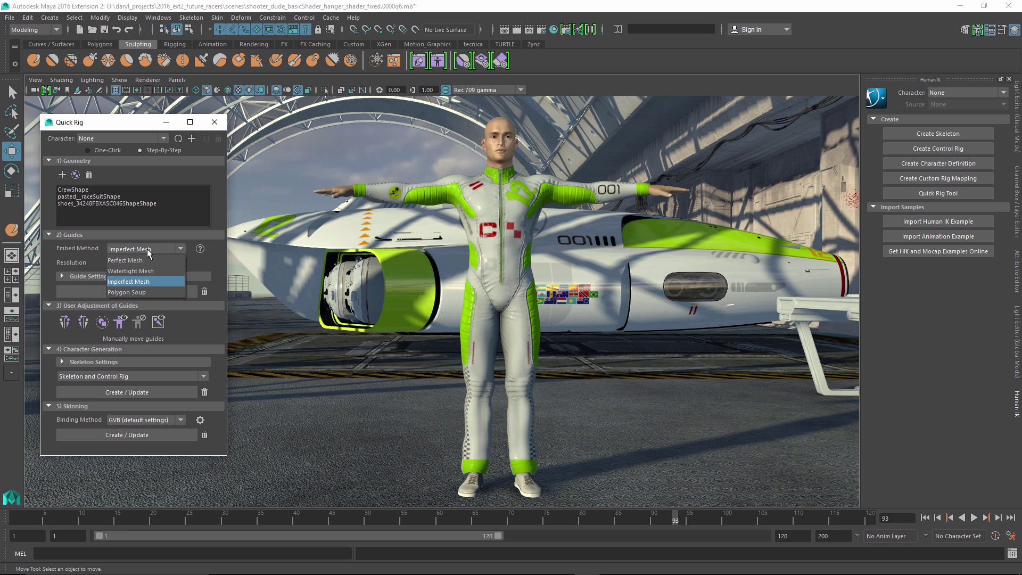
pyautogui.click(210, 262)
pyautogui.click(200, 249)
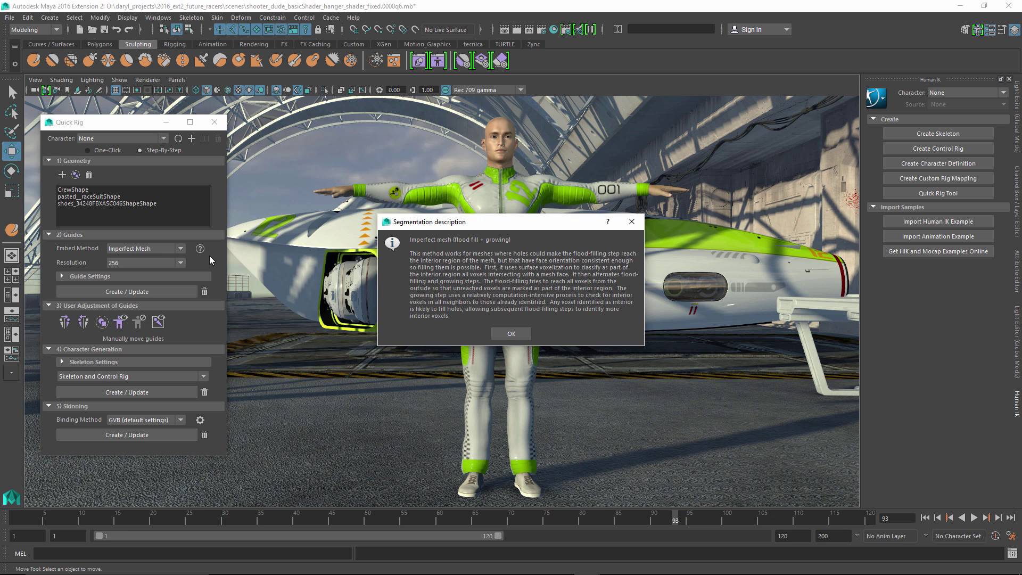
pyautogui.click(632, 223)
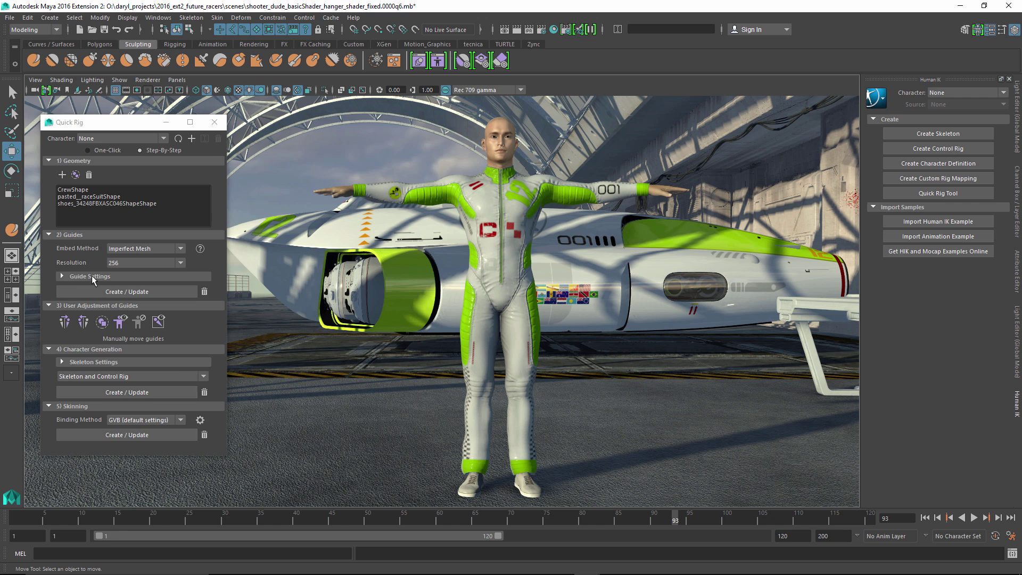
pyautogui.click(62, 277)
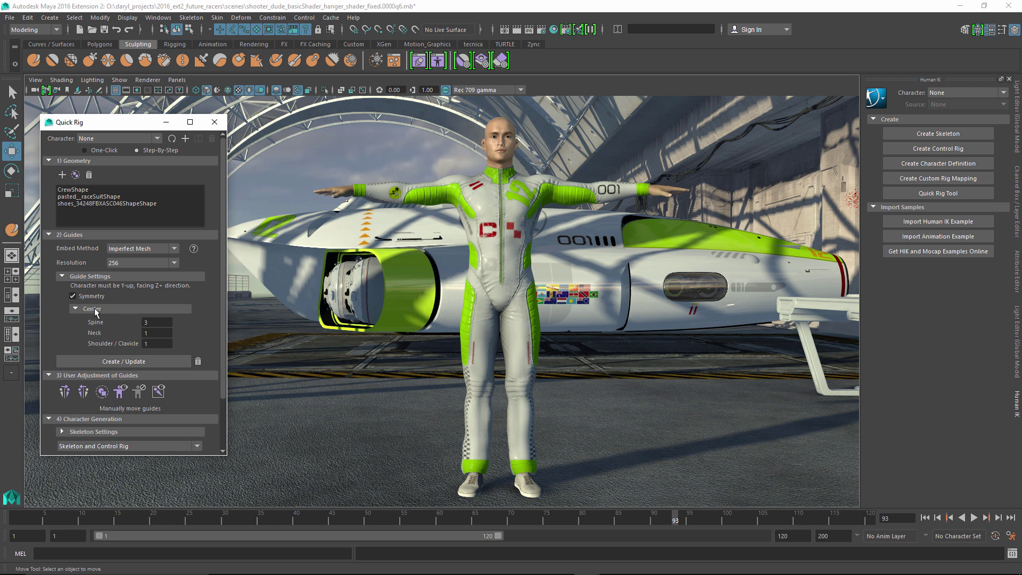
pyautogui.click(126, 362)
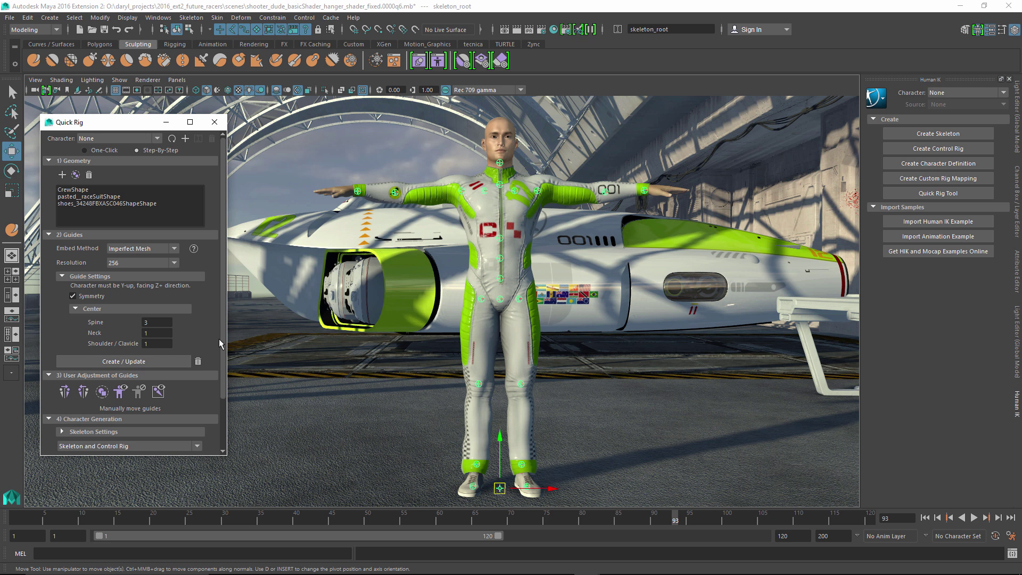
# - Move the shoulders guide at the middle of the chest slightly upward
pyautogui.scroll(-2, 219, 341)
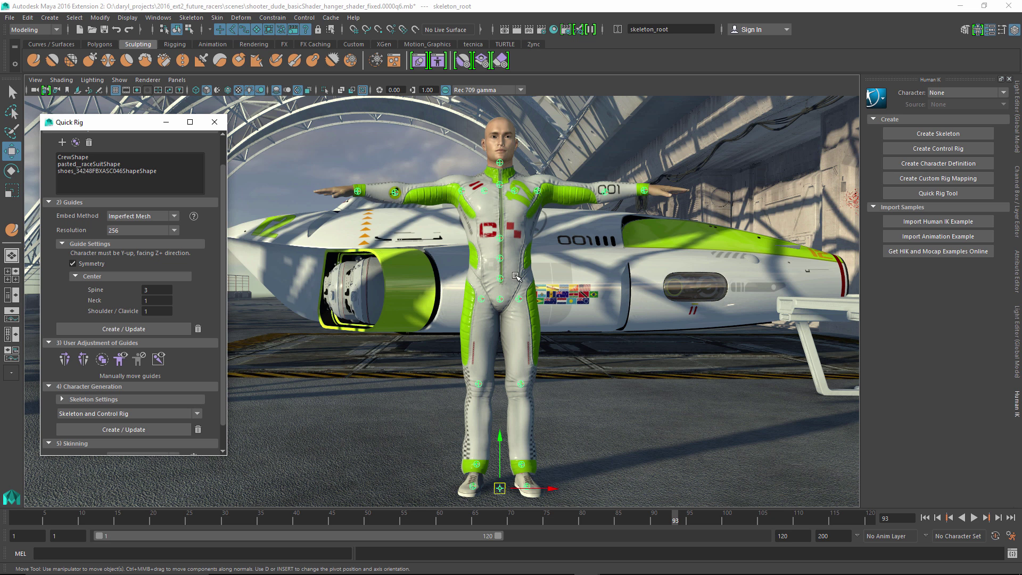
pyautogui.click(116, 363)
pyautogui.click(500, 238)
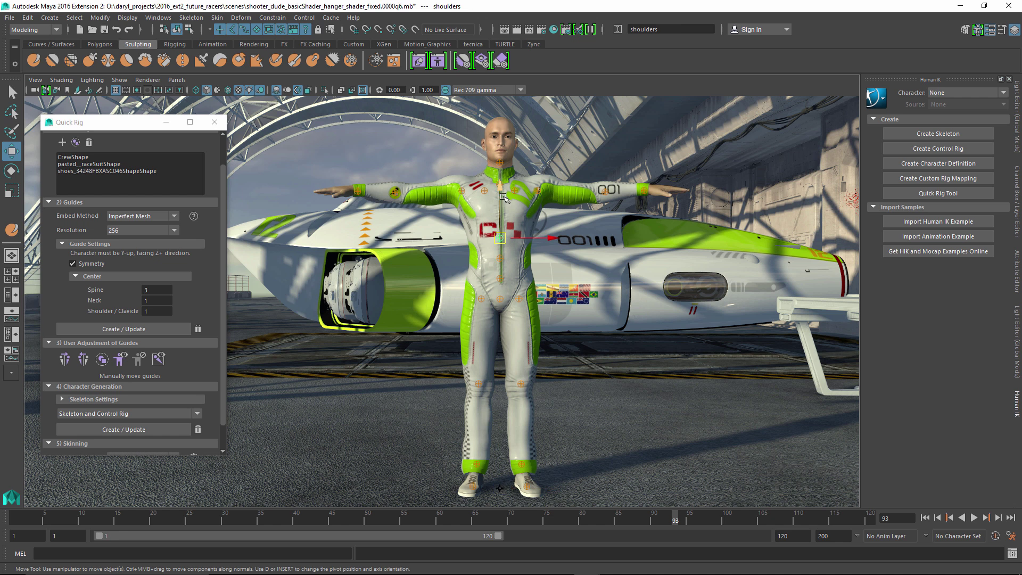
pyautogui.moveTo(503, 188); pyautogui.dragTo(501, 171)
# - Generate the character from the adjusted guides using the Skeleton and Control Rig option
pyautogui.moveTo(221, 306); pyautogui.dragTo(222, 346)
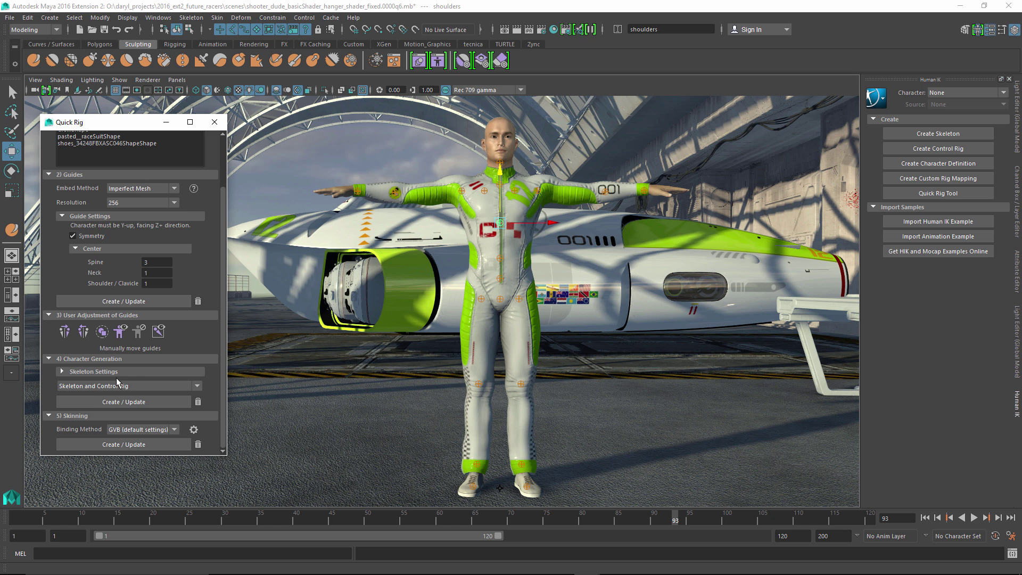
pyautogui.click(133, 389)
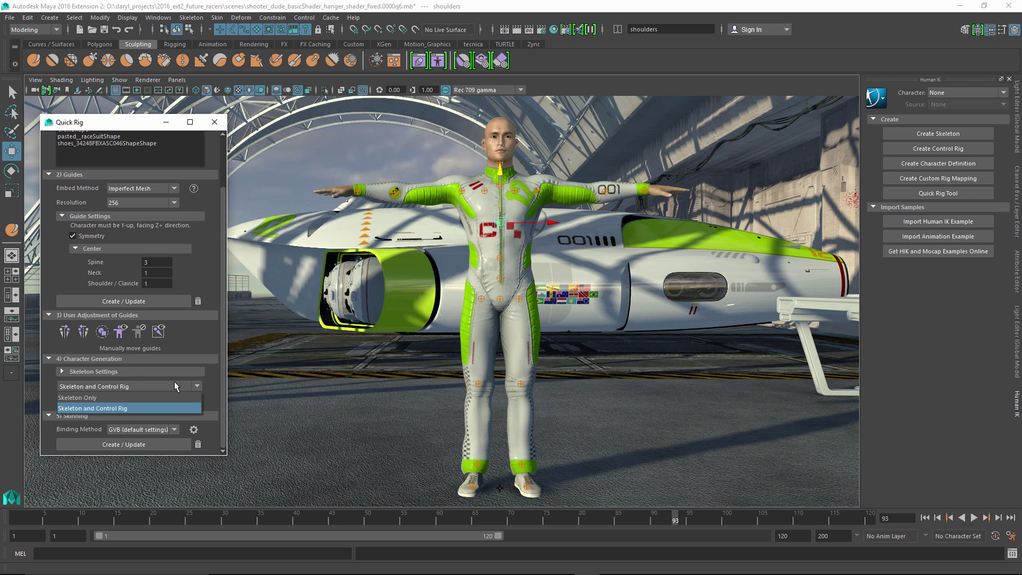
pyautogui.click(216, 394)
pyautogui.click(149, 402)
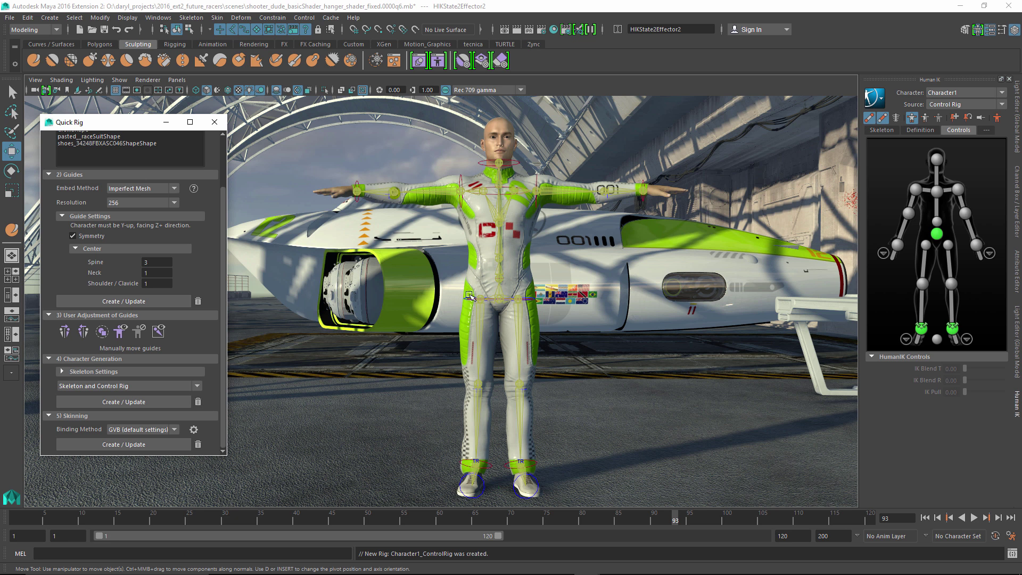
# - Skin the character meshes to the rig using the GVB (default settings) binding method
pyautogui.click(152, 431)
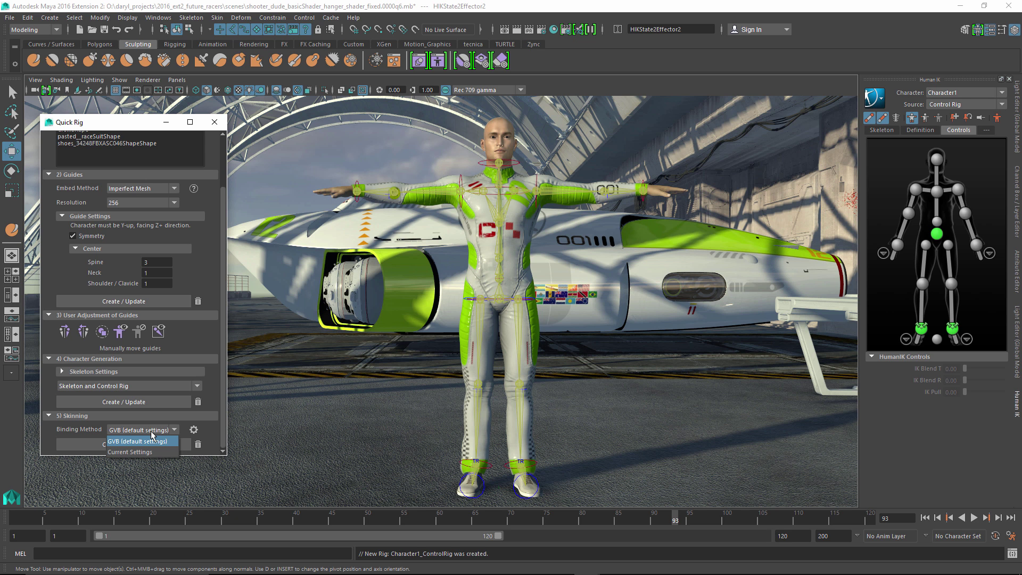
pyautogui.click(207, 434)
pyautogui.click(152, 444)
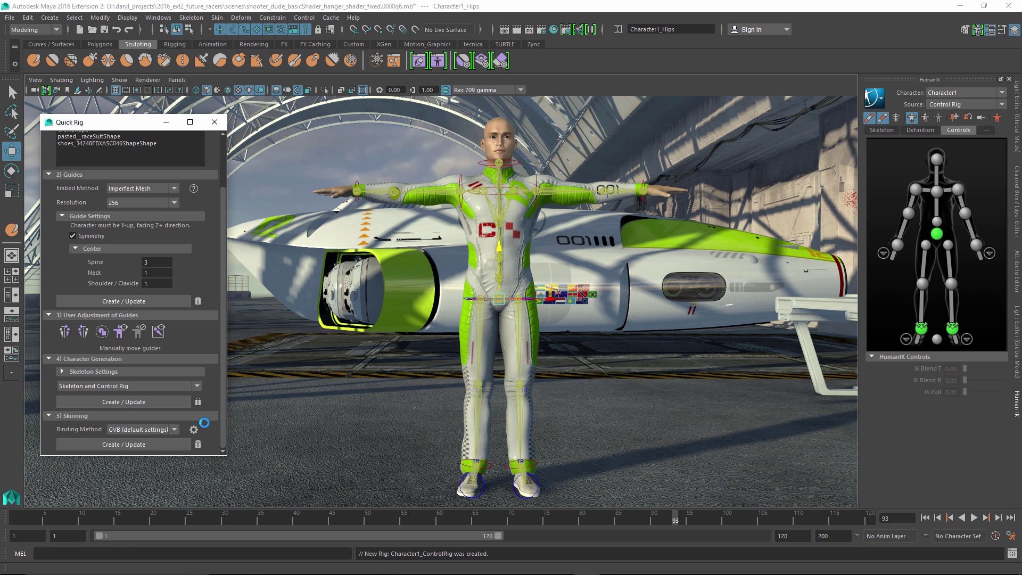
# - Test the rig by pulling the character's right wrist effector down beside the waist, and restore the stance pose
pyautogui.click(898, 245)
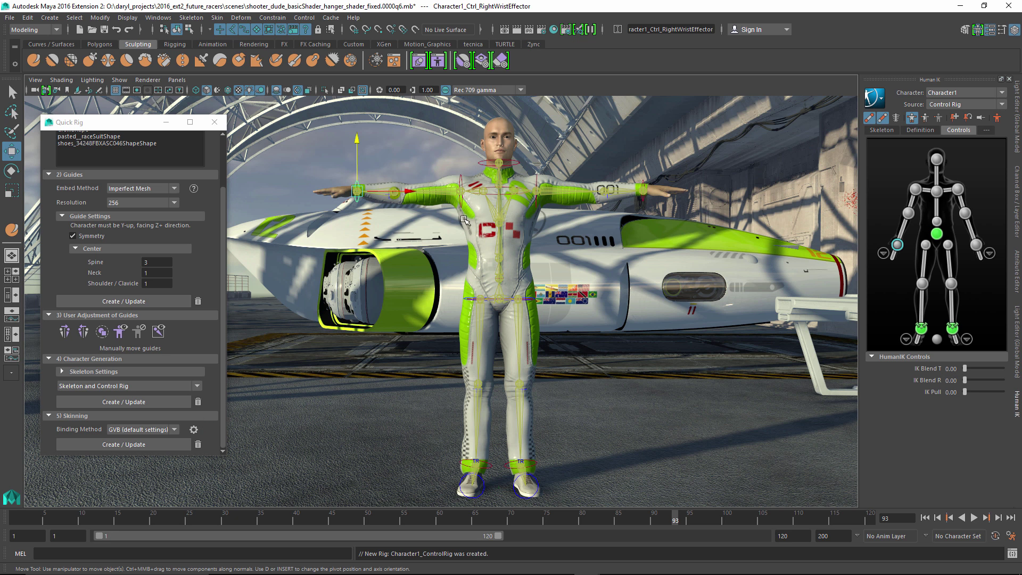
pyautogui.moveTo(357, 192); pyautogui.dragTo(437, 261)
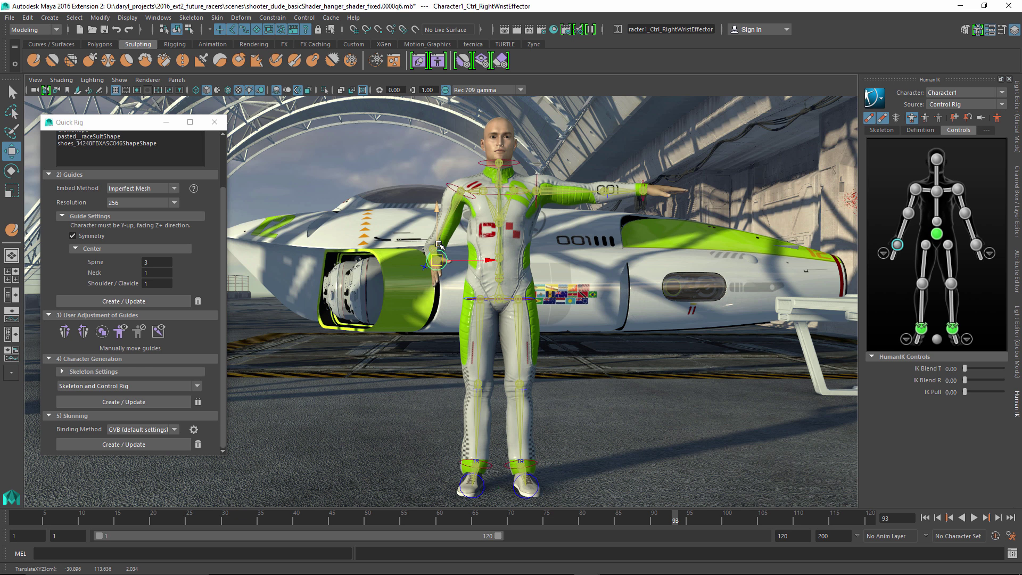
pyautogui.click(997, 118)
# - Hide the rig's IK and FK controls and display the character's skeleton instead
pyautogui.click(917, 188)
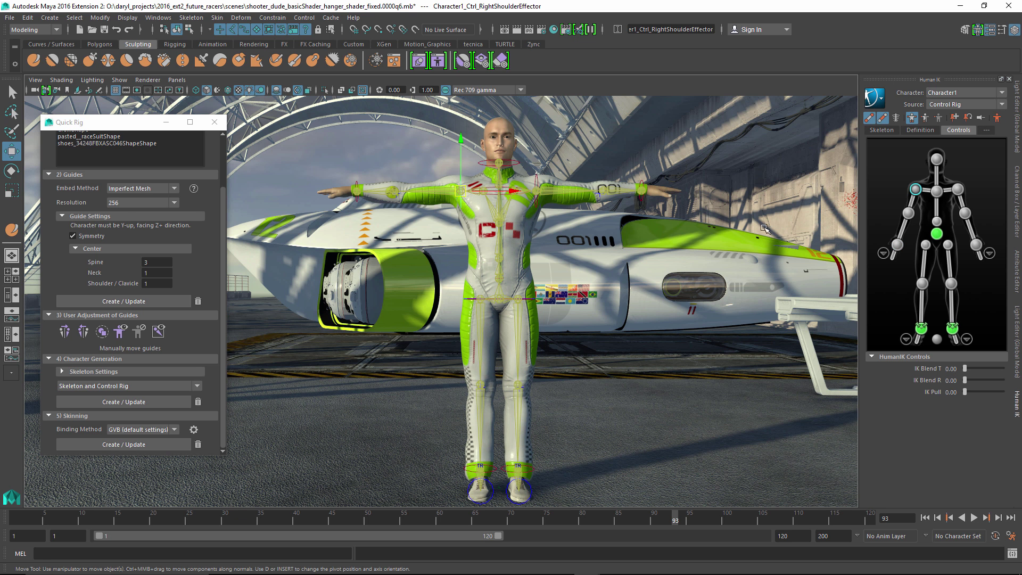
pyautogui.keyDown('alt'); pyautogui.moveTo(691, 182); pyautogui.dragTo(702, 219, button='middle'); pyautogui.keyUp('alt')
pyautogui.click(872, 117)
pyautogui.click(881, 119)
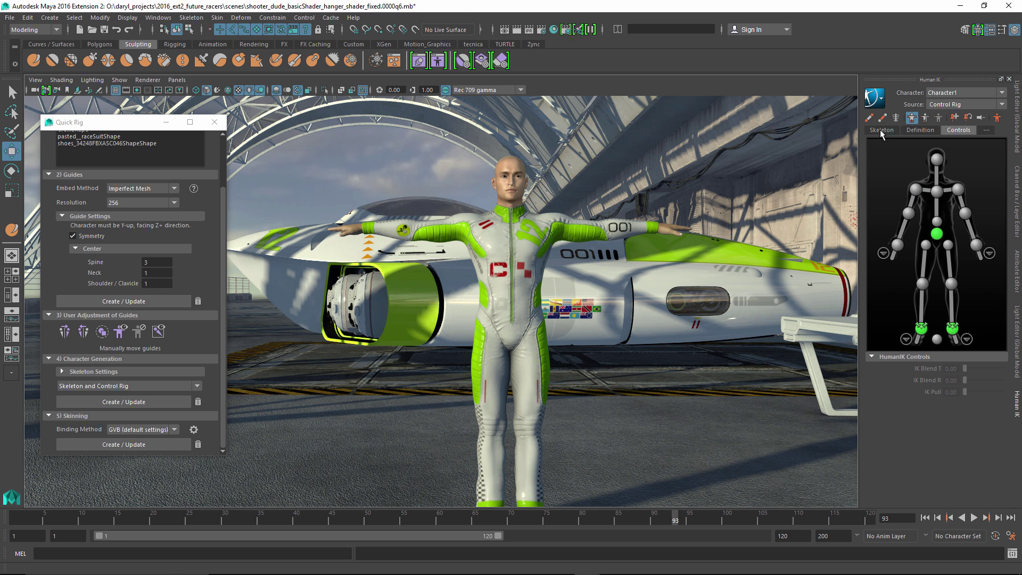
pyautogui.click(898, 119)
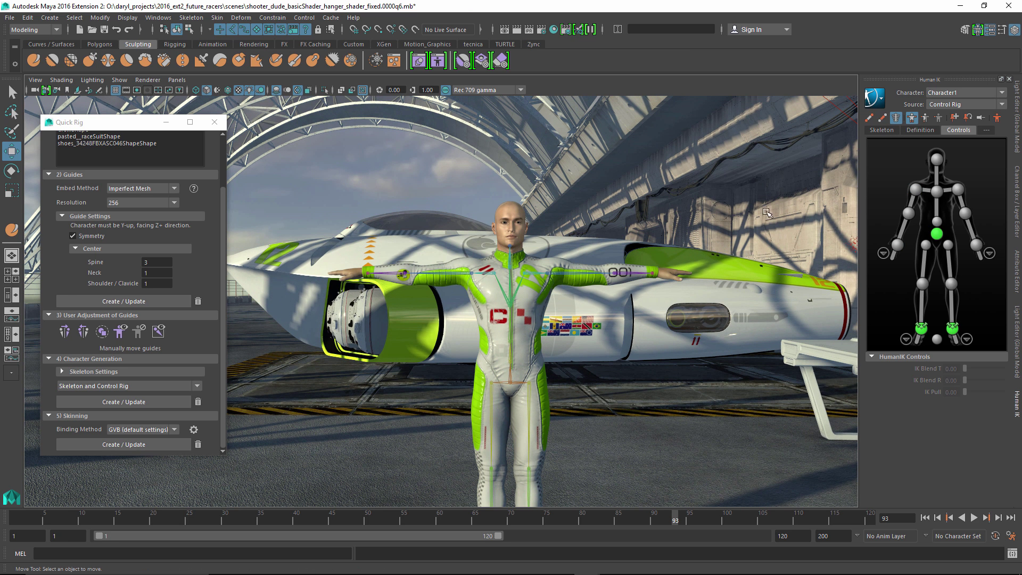
# - Rotate the right shoulder effector to raise the arm overhead, and examine how the shoulder deforms
pyautogui.click(914, 189)
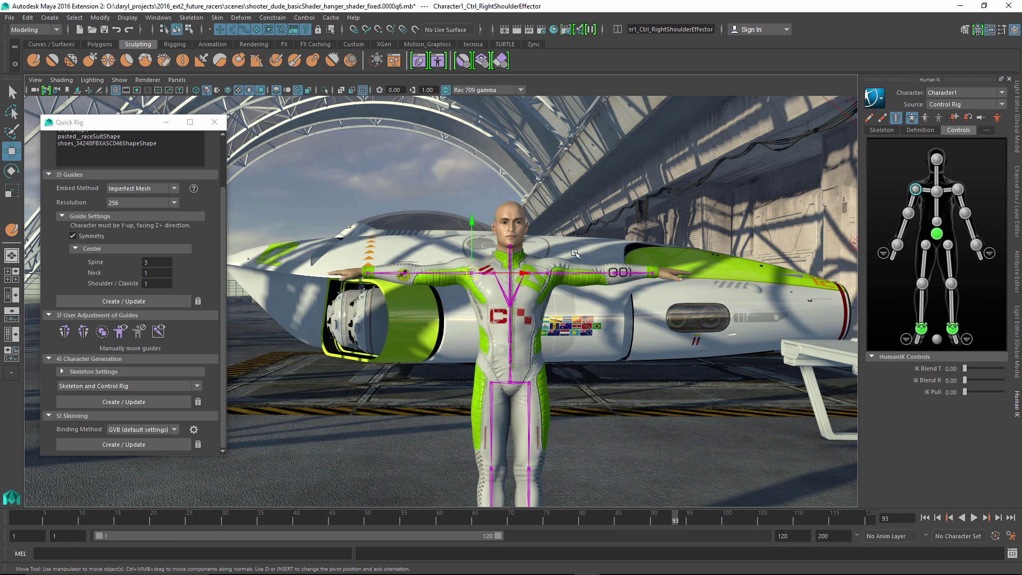
pyautogui.press('e')
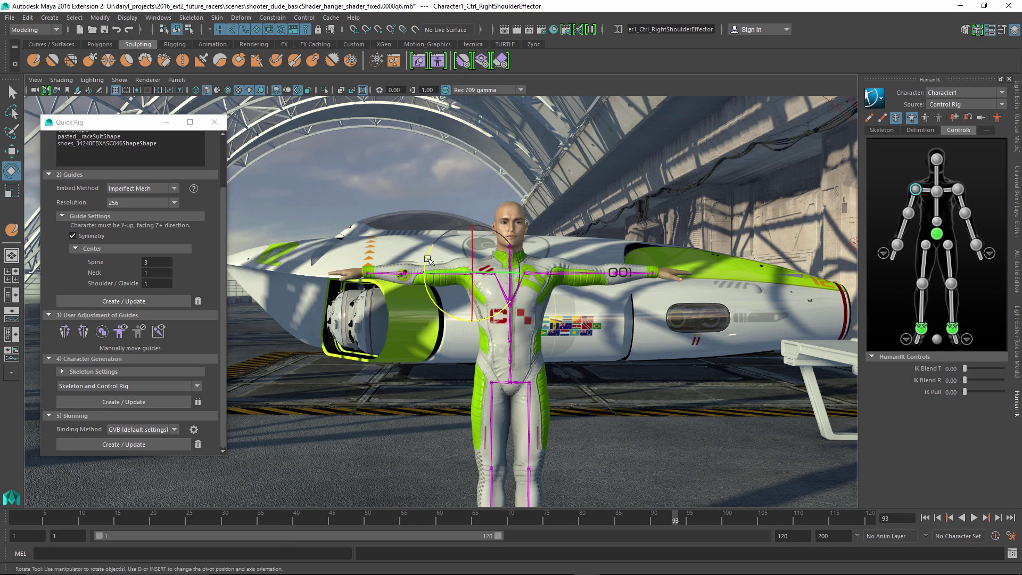
pyautogui.moveTo(428, 258); pyautogui.dragTo(479, 220)
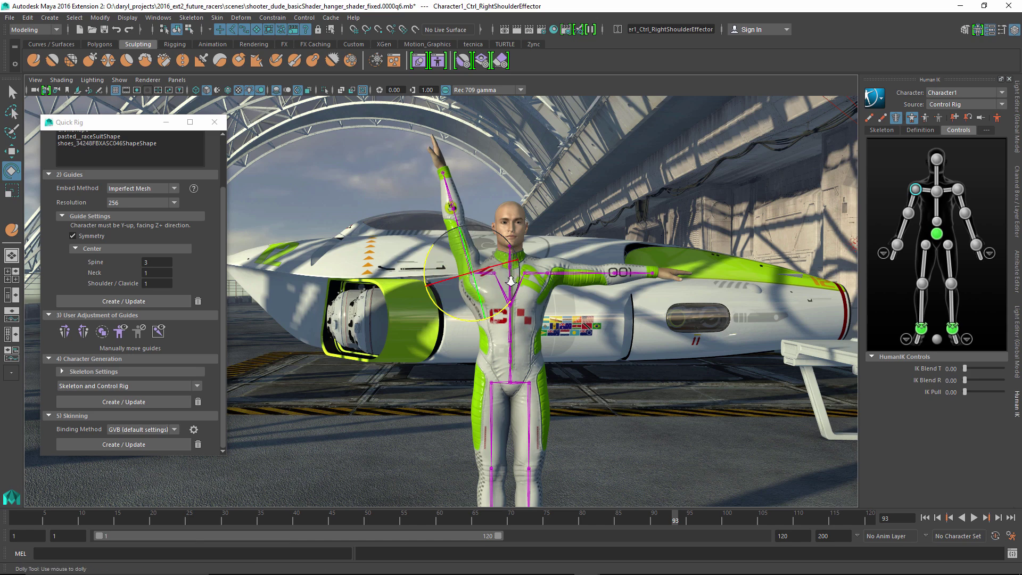
pyautogui.scroll(3, 680, 286)
pyautogui.keyDown('alt'); pyautogui.moveTo(680, 286); pyautogui.dragTo(743, 255); pyautogui.keyUp('alt')
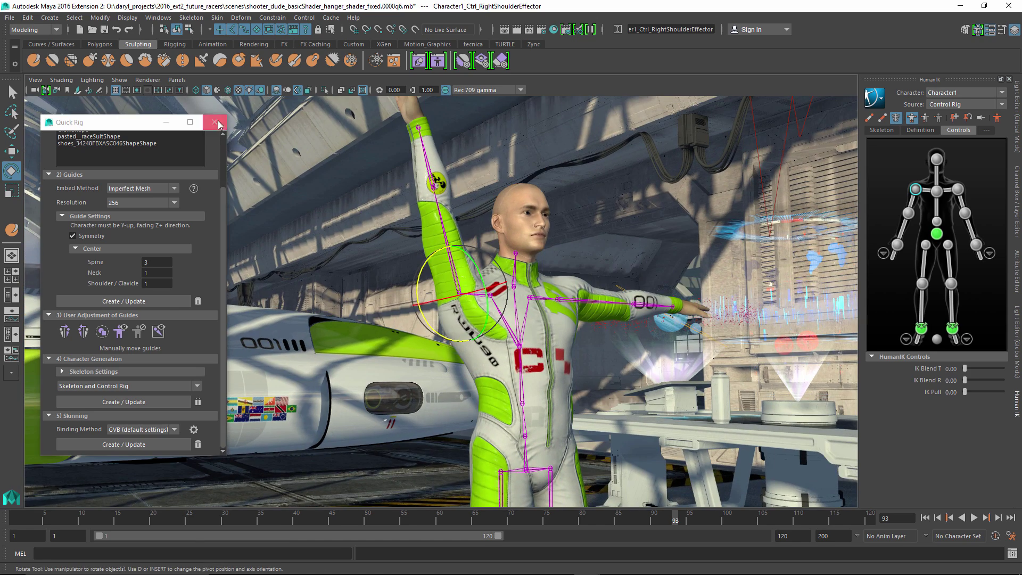
# - Close the Quick Rig window and undo the right shoulder rotation
pyautogui.click(215, 122)
pyautogui.keyDown('alt'); pyautogui.moveTo(470, 276); pyautogui.dragTo(442, 290); pyautogui.keyUp('alt')
pyautogui.keyDown('alt'); pyautogui.moveTo(445, 286); pyautogui.dragTo(442, 298, button='middle'); pyautogui.keyUp('alt')
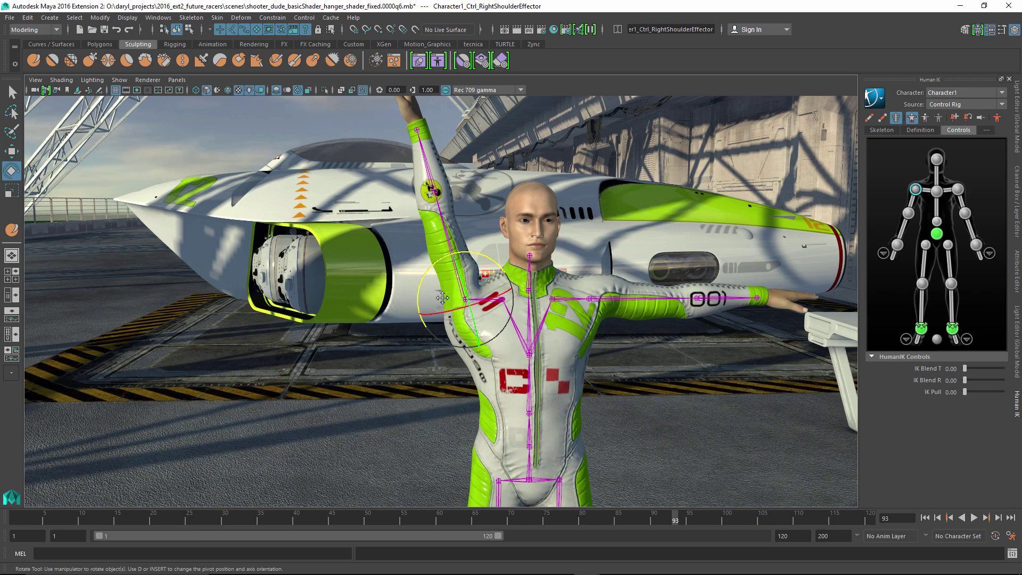
pyautogui.hotkey('ctrl', 'z')
pyautogui.keyDown('alt'); pyautogui.moveTo(443, 297); pyautogui.dragTo(538, 284); pyautogui.keyUp('alt')
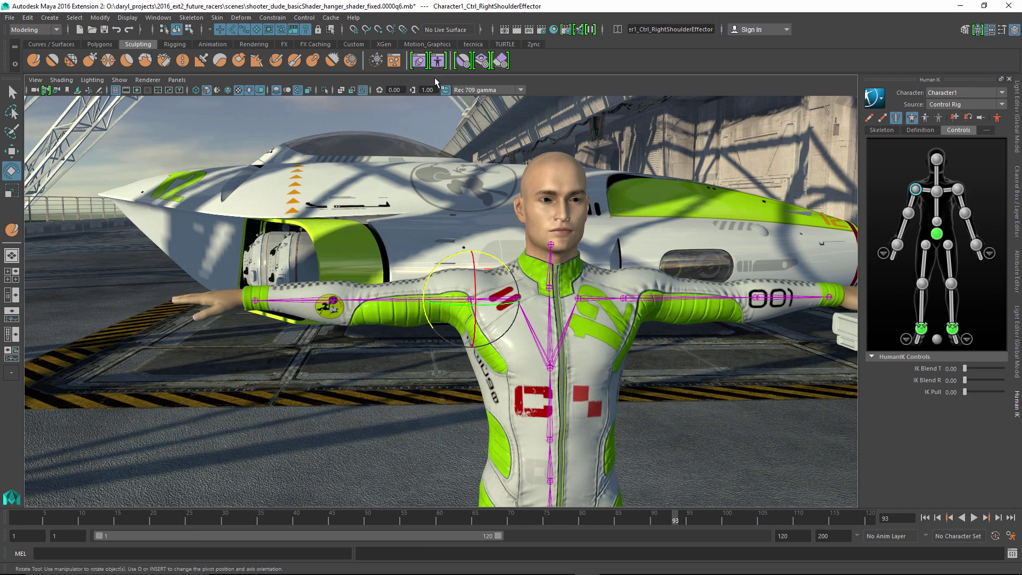
# - Open the Pose Editor and create a pose interpolator for the right shoulder effector
pyautogui.click(436, 62)
pyautogui.keyDown('alt'); pyautogui.moveTo(365, 221); pyautogui.dragTo(927, 272); pyautogui.keyUp('alt')
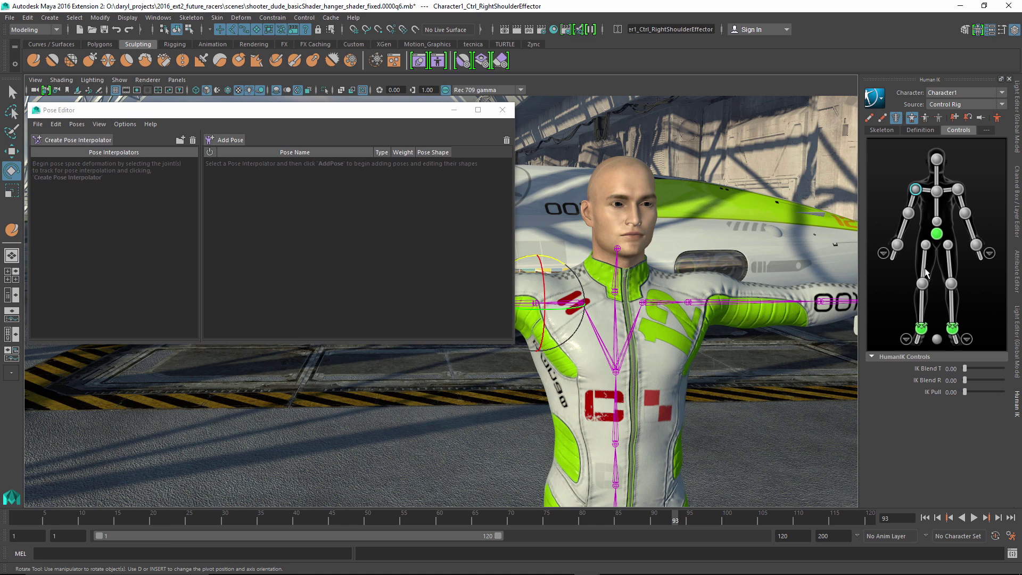
pyautogui.keyDown('alt'); pyautogui.moveTo(674, 352); pyautogui.dragTo(730, 358, button='middle'); pyautogui.keyUp('alt')
pyautogui.keyDown('alt'); pyautogui.moveTo(729, 359); pyautogui.dragTo(740, 346); pyautogui.keyUp('alt')
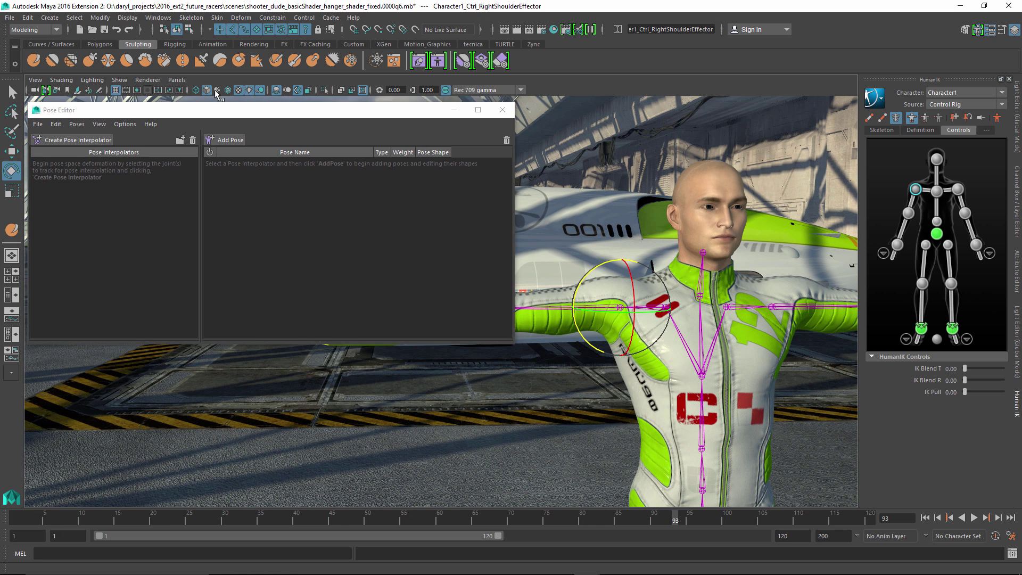
pyautogui.click(217, 112)
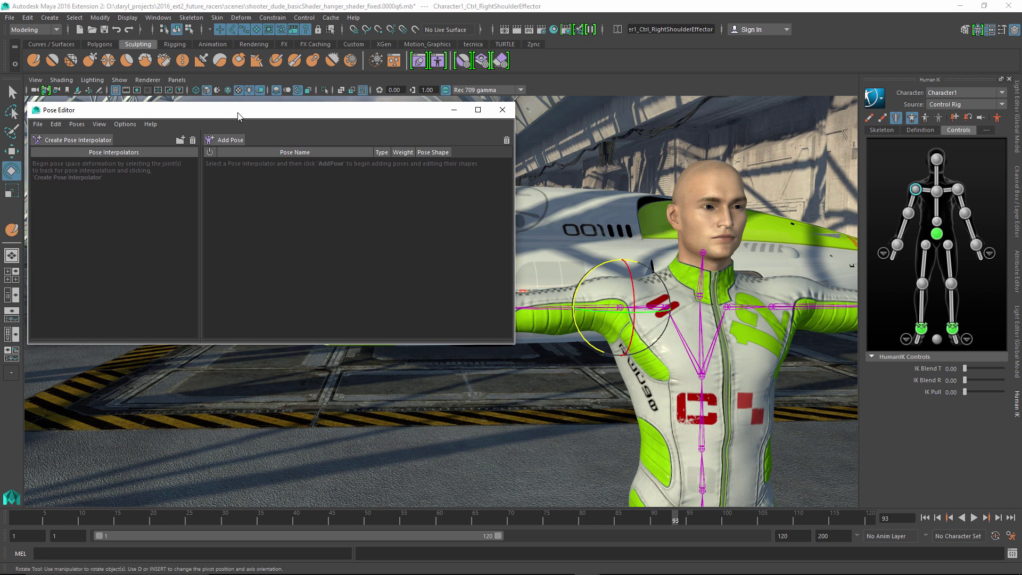
pyautogui.moveTo(238, 113); pyautogui.dragTo(222, 103)
pyautogui.keyDown('alt'); pyautogui.moveTo(524, 259); pyautogui.dragTo(568, 277, button='middle'); pyautogui.keyUp('alt')
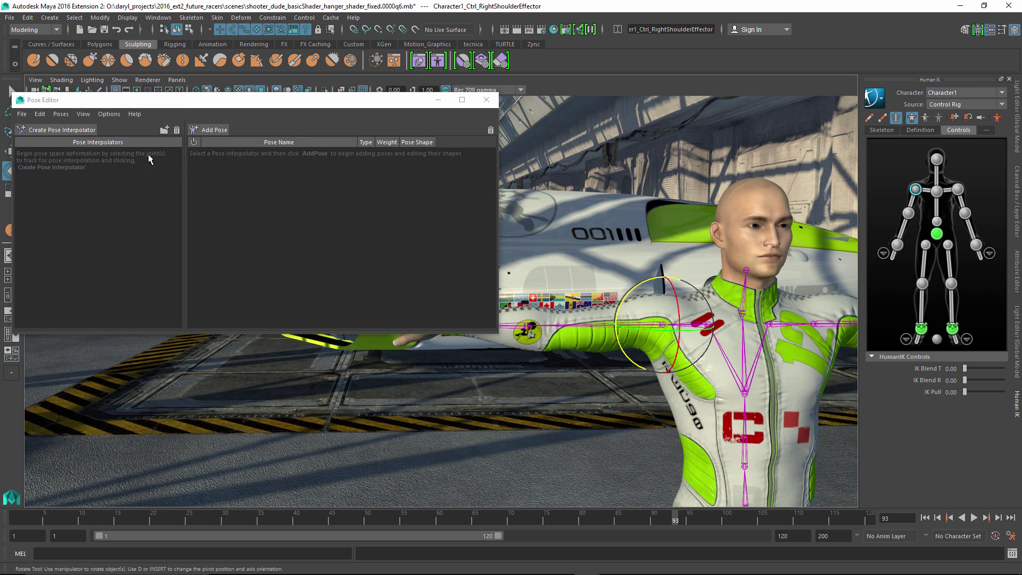
pyautogui.click(66, 129)
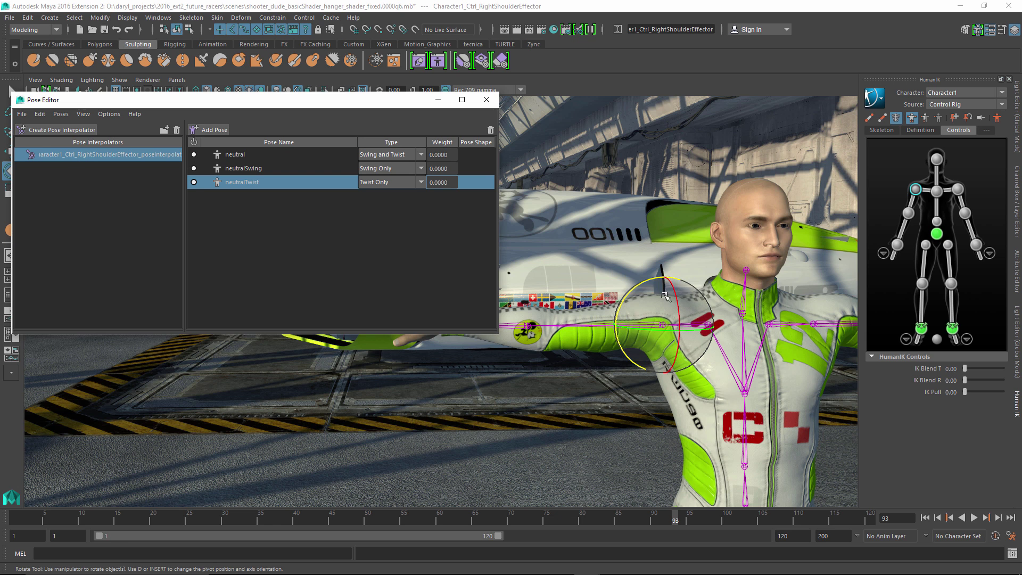
# - Rotate the right shoulder effector about -76 degrees in Y to raise the arm overhead
pyautogui.keyDown('alt'); pyautogui.moveTo(640, 272); pyautogui.dragTo(660, 276, button='middle'); pyautogui.keyUp('alt')
pyautogui.keyDown('alt'); pyautogui.moveTo(660, 276); pyautogui.dragTo(667, 272); pyautogui.keyUp('alt')
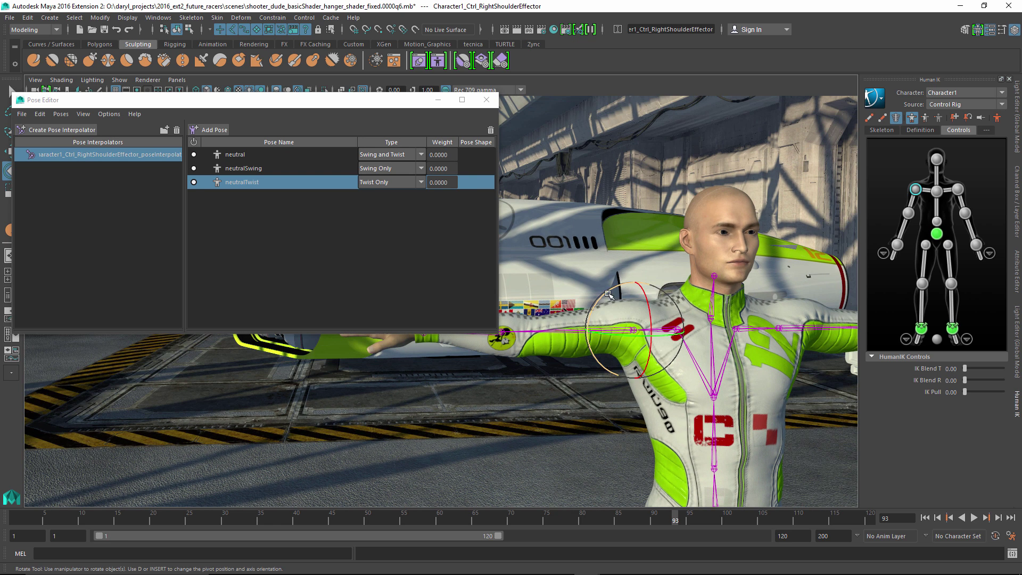
pyautogui.moveTo(611, 291); pyautogui.dragTo(617, 245)
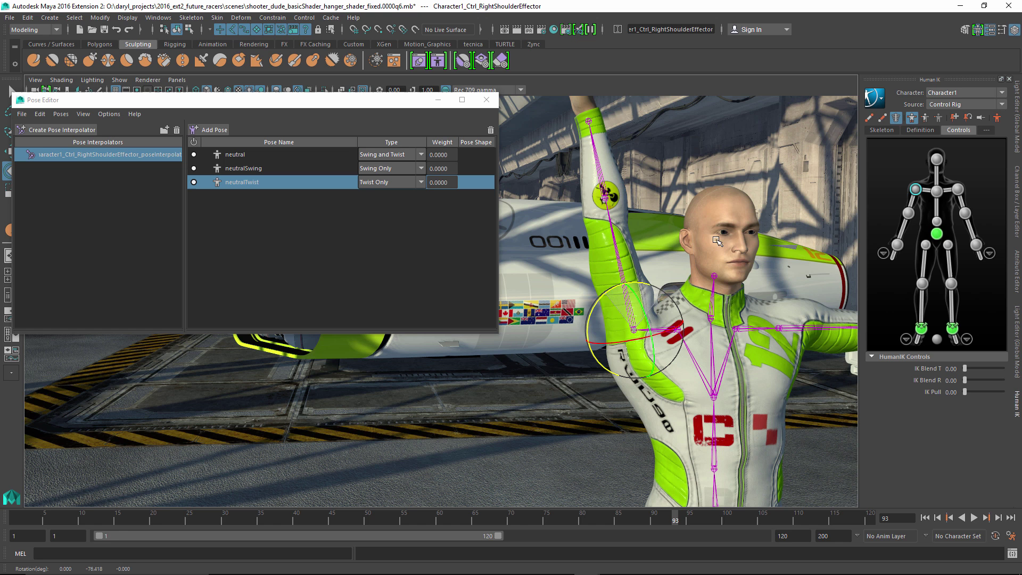
# - Add a pose for the raised arm and create its pose shape as a new blend shape on the race suit mesh
pyautogui.click(213, 130)
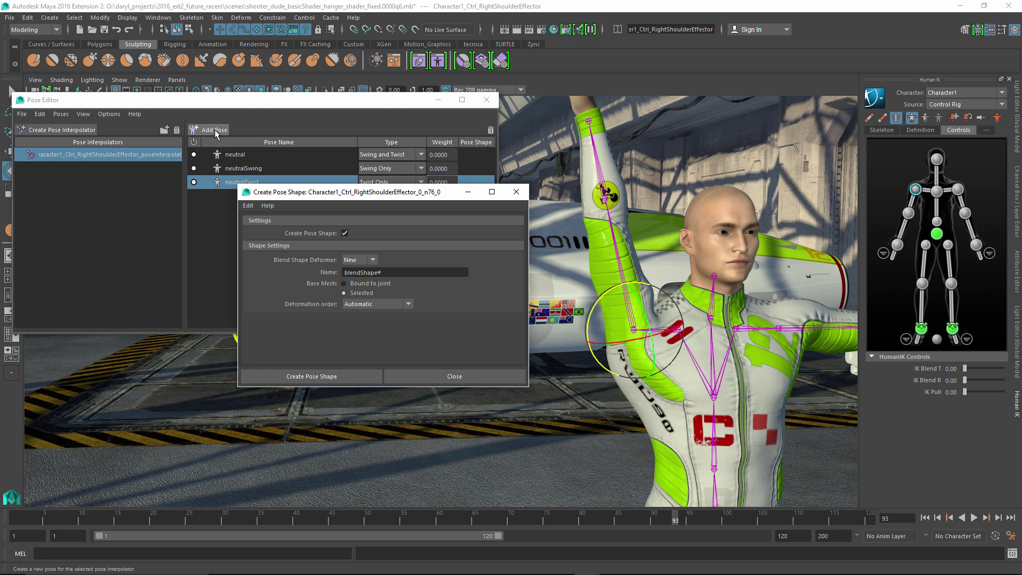
pyautogui.click(704, 381)
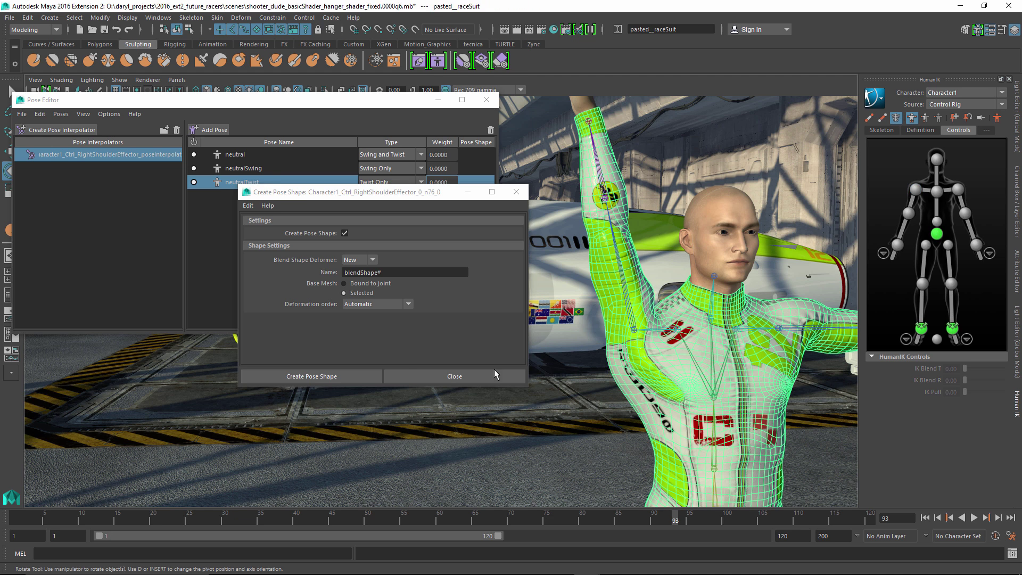
pyautogui.click(310, 376)
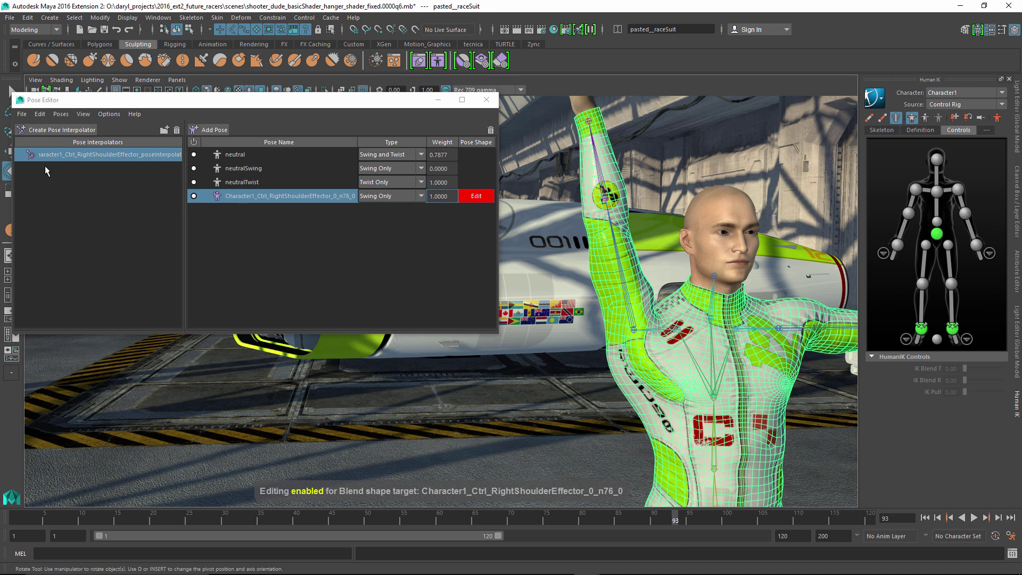
# - Reshape the raised arm's armpit, torso side and shoulder top on the race suit with the Grab tool
pyautogui.click(91, 61)
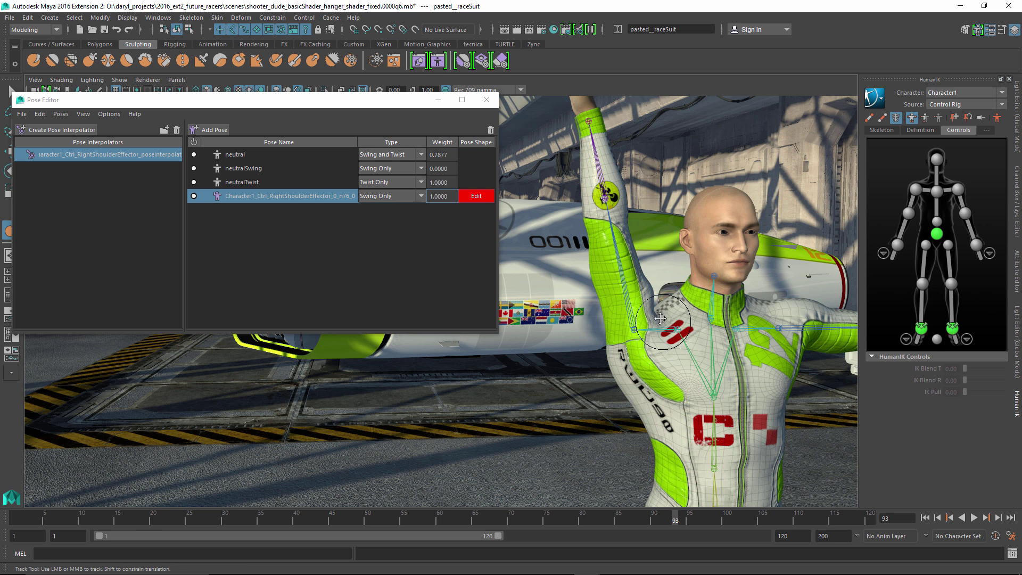
pyautogui.keyDown('alt'); pyautogui.moveTo(663, 322); pyautogui.dragTo(650, 292, button='middle'); pyautogui.keyUp('alt')
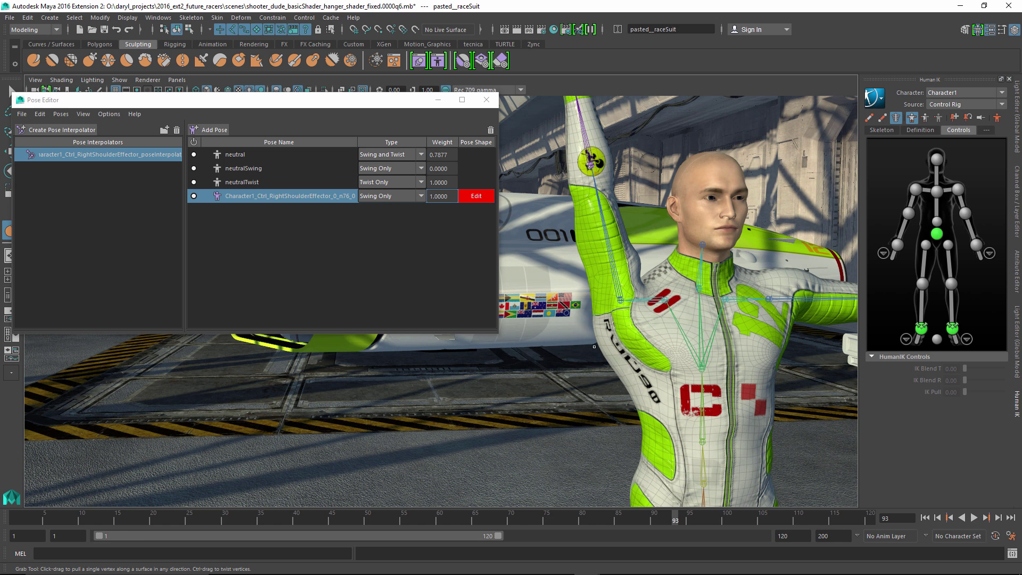
pyautogui.press('b')
pyautogui.moveTo(613, 339)
pyautogui.mouseDown()
pyautogui.moveTo(643, 338)
pyautogui.moveTo(599, 327)
pyautogui.moveTo(605, 320)
pyautogui.moveTo(611, 354)
pyautogui.moveTo(600, 303)
pyautogui.mouseUp()
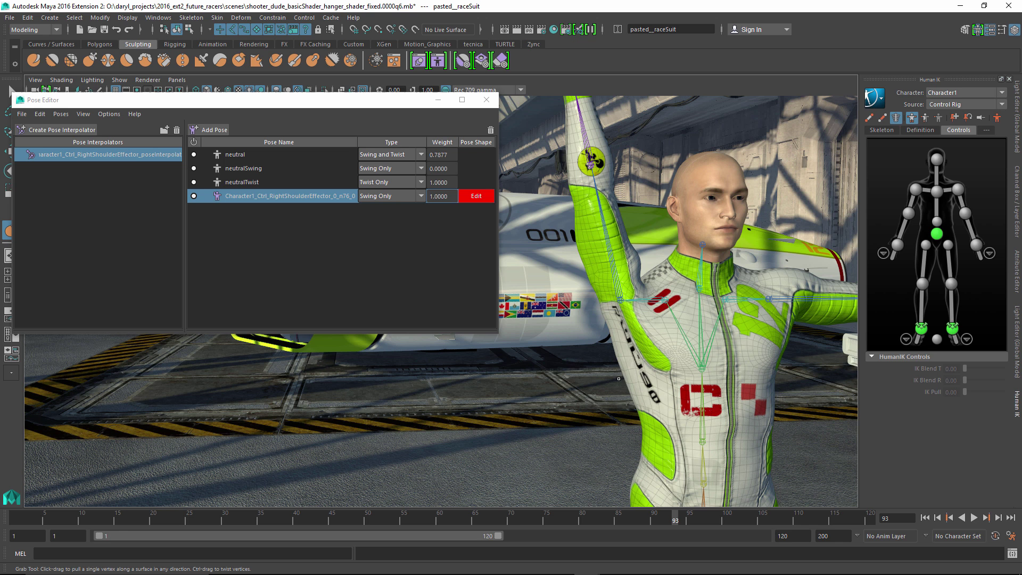
pyautogui.moveTo(625, 376)
pyautogui.mouseDown()
pyautogui.moveTo(653, 328)
pyautogui.moveTo(671, 335)
pyautogui.mouseUp()
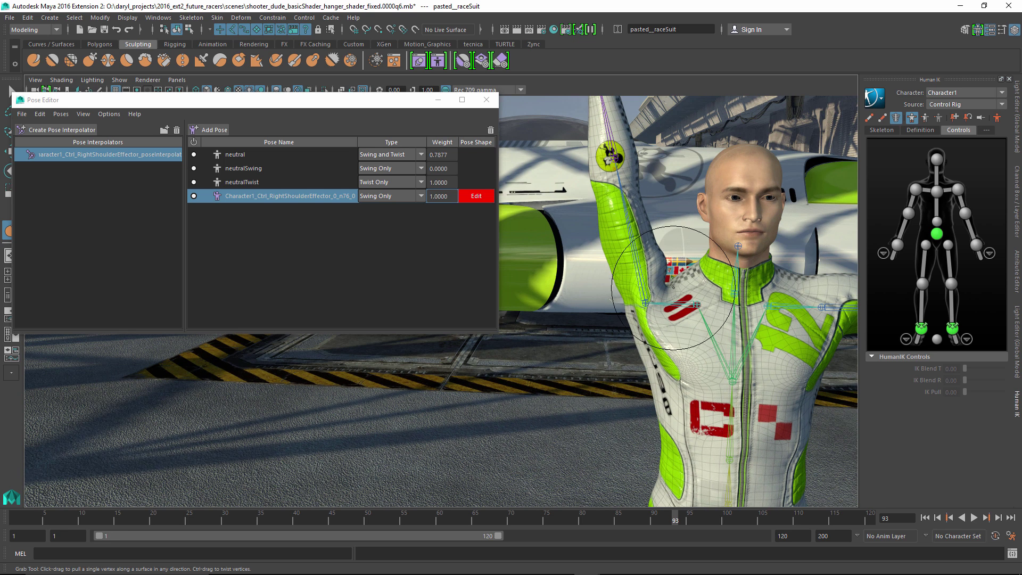
pyautogui.moveTo(668, 288); pyautogui.dragTo(669, 272)
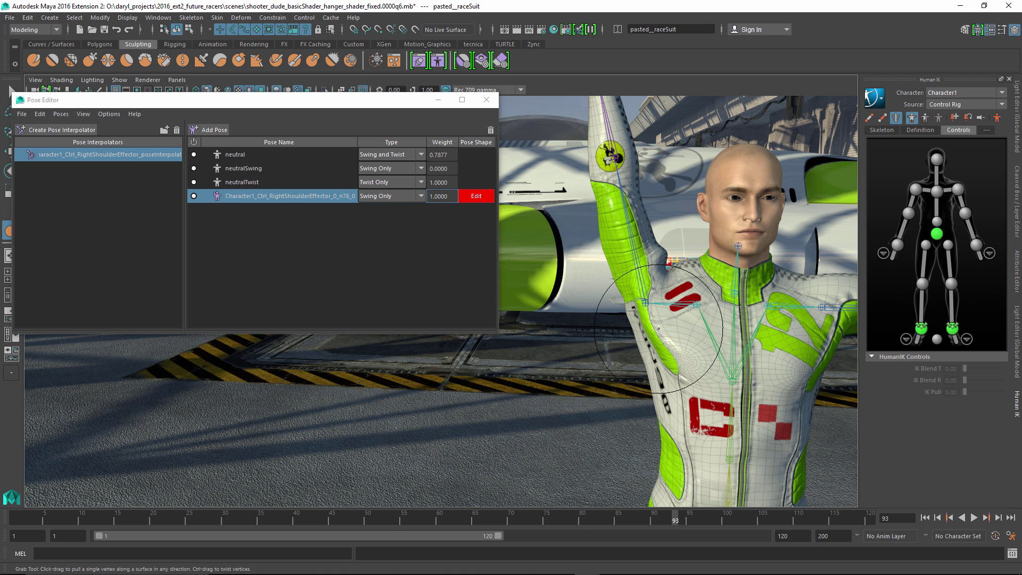
# - Smooth the sculpted areas around the raised shoulder with the Smooth Target tool, adjusting the brush size
pyautogui.click(462, 62)
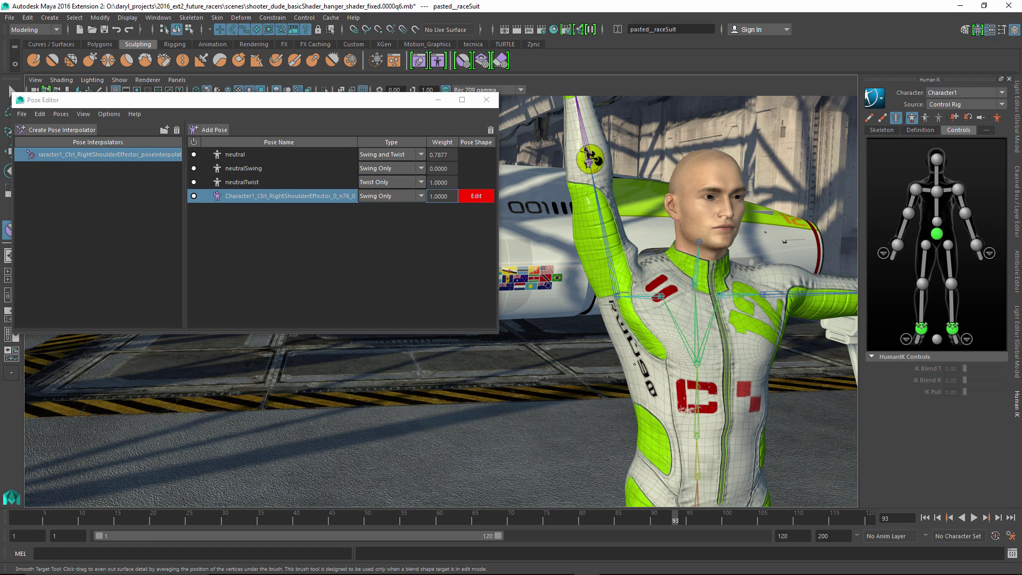
pyautogui.moveTo(610, 270)
pyautogui.keyDown('alt'); pyautogui.mouseDown()
pyautogui.moveTo(584, 292)
pyautogui.moveTo(588, 312)
pyautogui.mouseUp(); pyautogui.keyUp('alt')
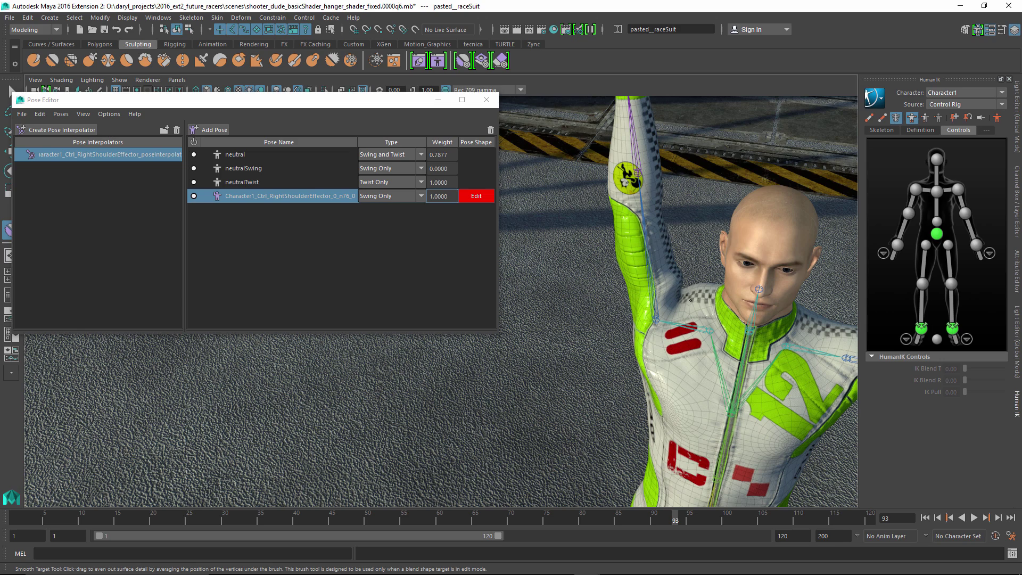
pyautogui.keyDown('alt'); pyautogui.moveTo(691, 301); pyautogui.dragTo(688, 313); pyautogui.keyUp('alt')
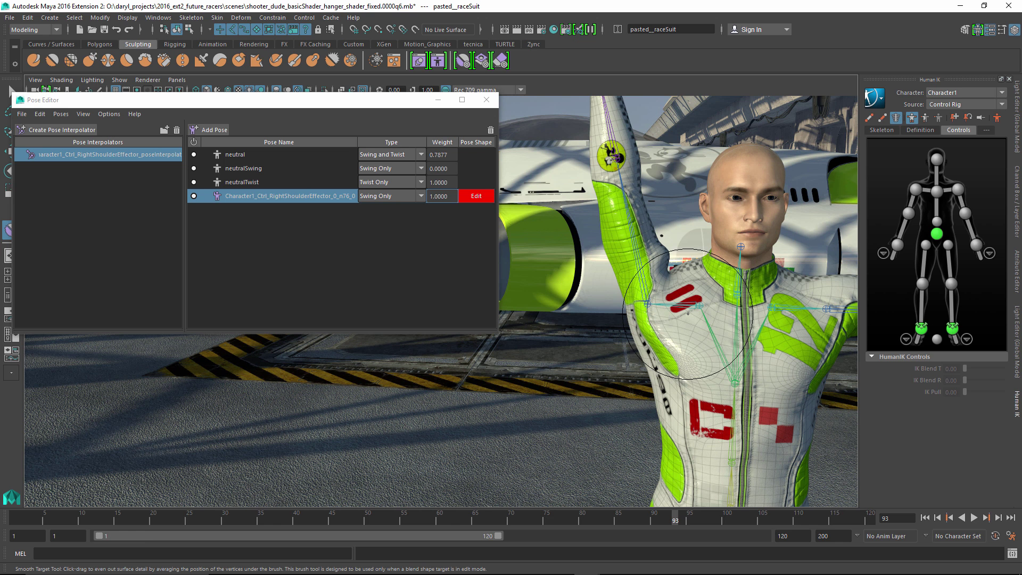
pyautogui.press('b')
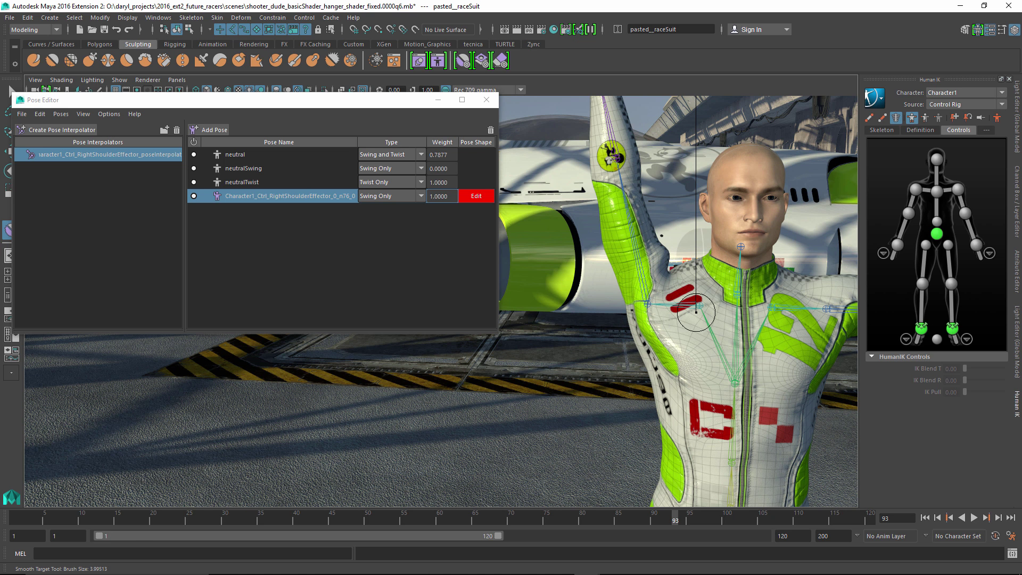
# - Refine the raised shoulder and armpit with the Sculpt tool, smoothing the surface, and end editing of the pose shape
pyautogui.click(36, 67)
pyautogui.keyDown('alt'); pyautogui.moveTo(688, 341); pyautogui.dragTo(708, 403); pyautogui.keyUp('alt')
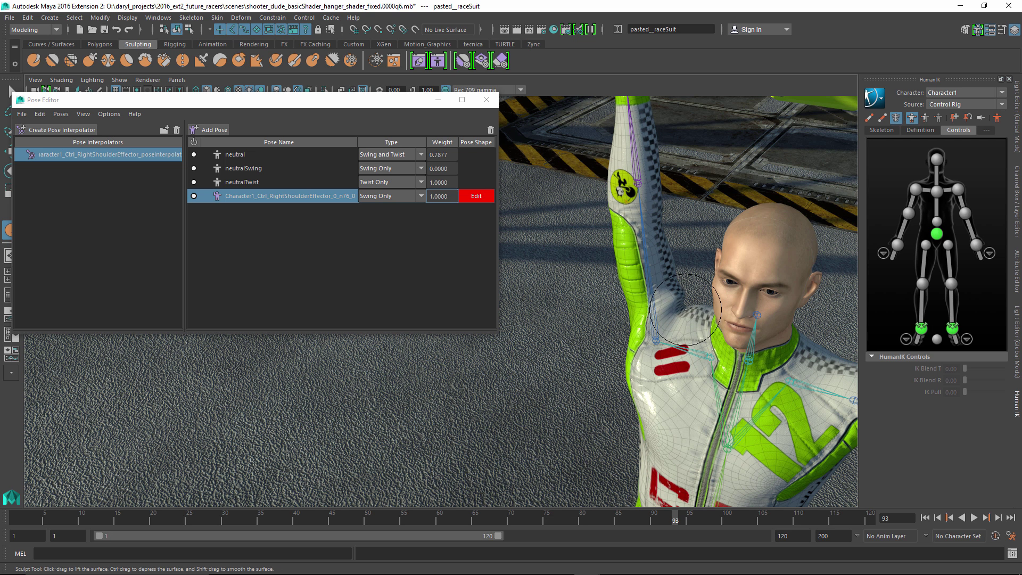
pyautogui.keyDown('alt'); pyautogui.moveTo(682, 312); pyautogui.dragTo(682, 285); pyautogui.keyUp('alt')
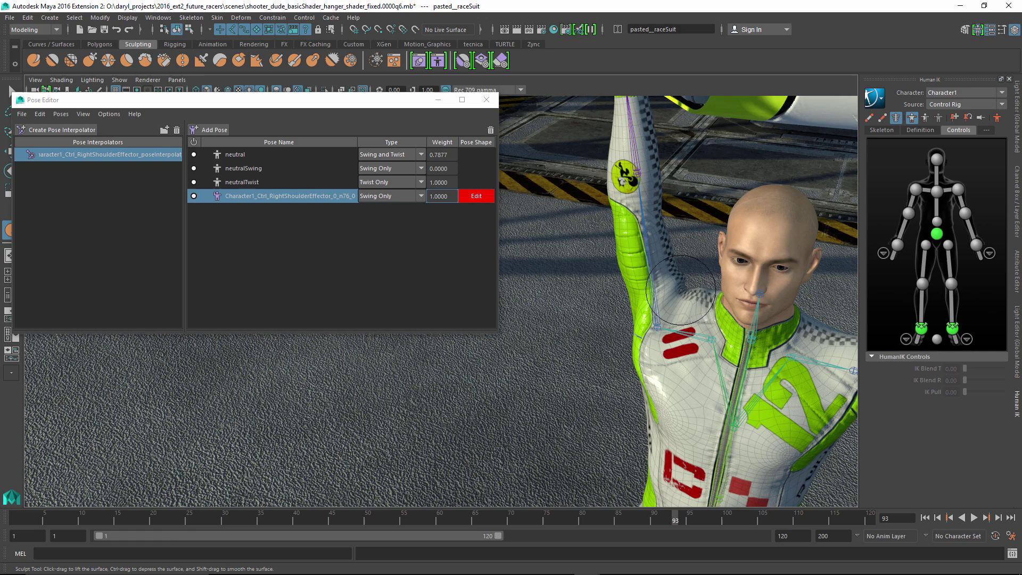
pyautogui.moveTo(679, 278)
pyautogui.keyDown('alt'); pyautogui.mouseDown()
pyautogui.moveTo(681, 258)
pyautogui.moveTo(710, 249)
pyautogui.moveTo(639, 303)
pyautogui.mouseUp(); pyautogui.keyUp('alt')
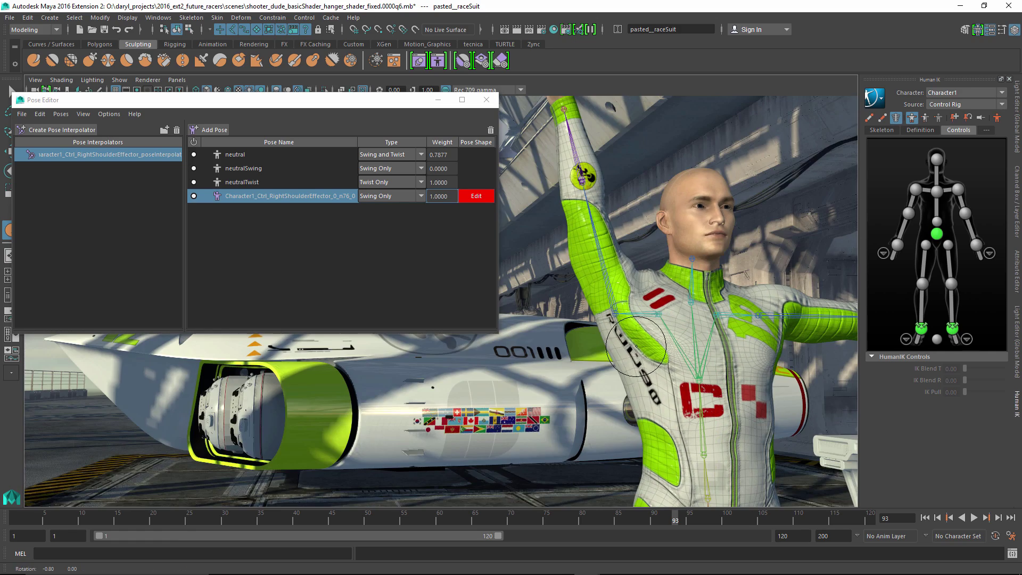
pyautogui.press('shift')
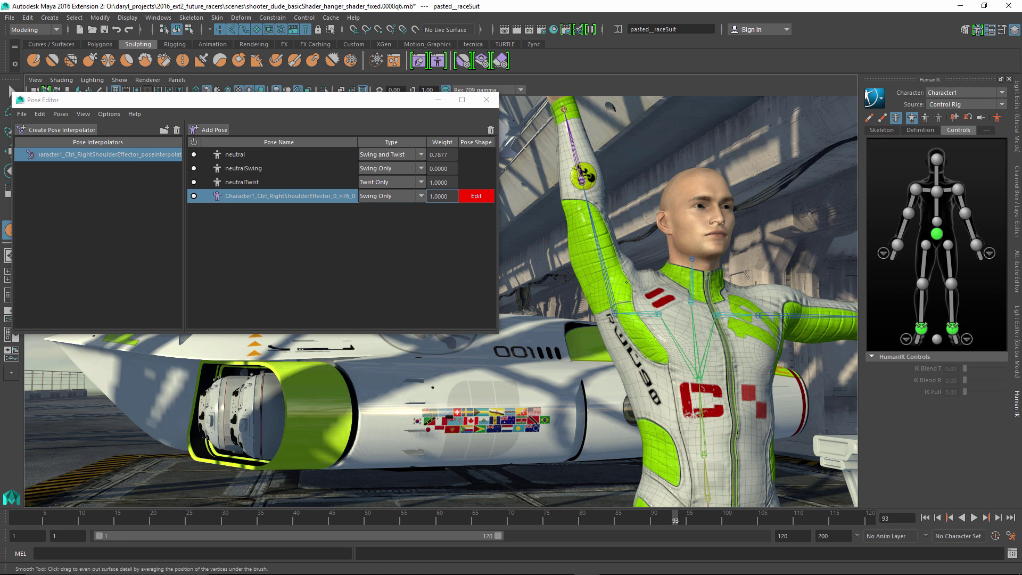
pyautogui.keyDown('alt'); pyautogui.moveTo(626, 283); pyautogui.dragTo(596, 299, button='right'); pyautogui.keyUp('alt')
pyautogui.keyDown('alt'); pyautogui.moveTo(596, 298); pyautogui.dragTo(592, 321); pyautogui.keyUp('alt')
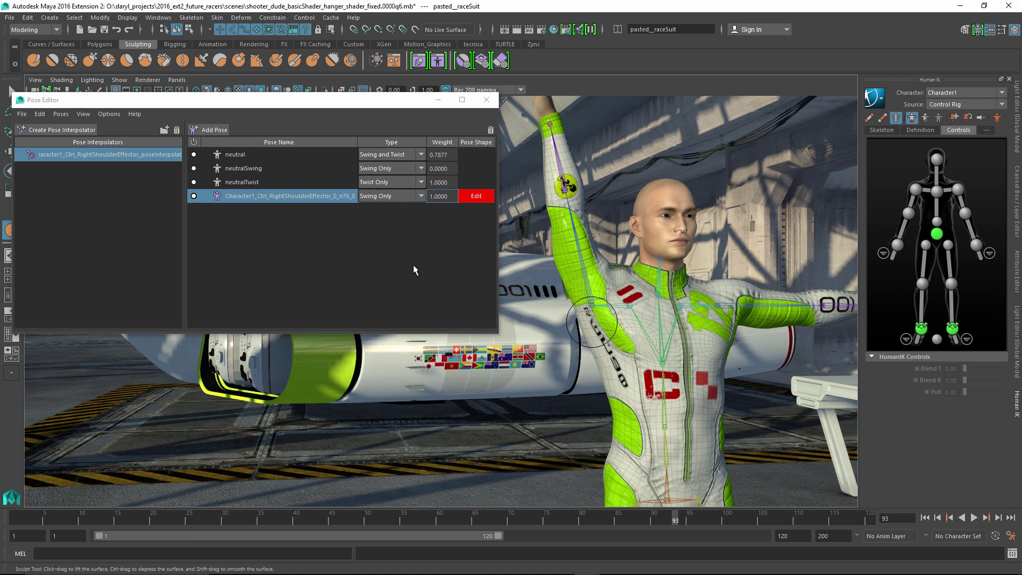
pyautogui.click(482, 200)
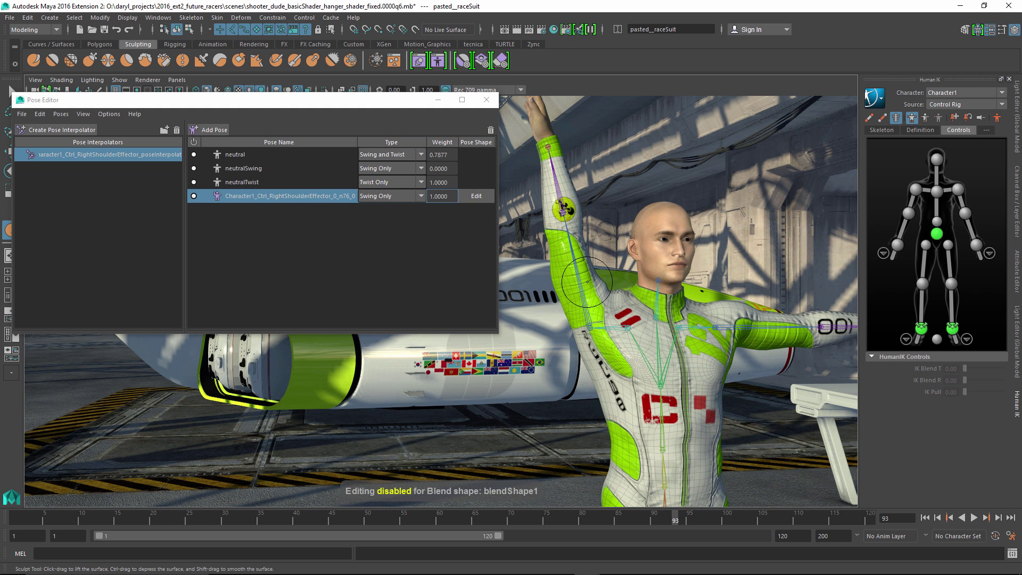
# - Rotate the right shoulder effector to about 72 degrees to lower the arm, and add a pose for that position
pyautogui.press('e')
pyautogui.click(574, 264)
pyautogui.hotkey('ctrl', 'z')
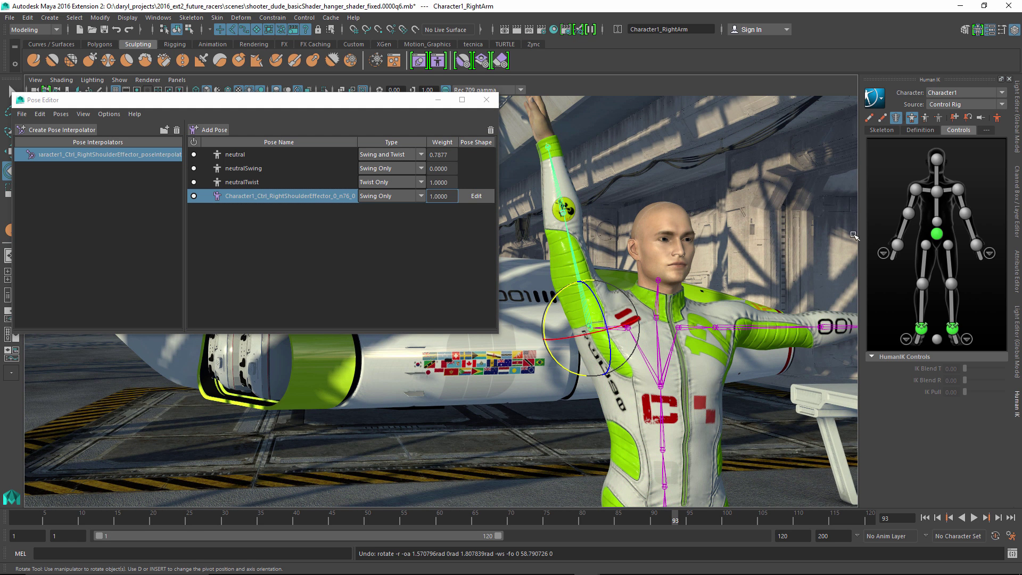
pyautogui.click(915, 190)
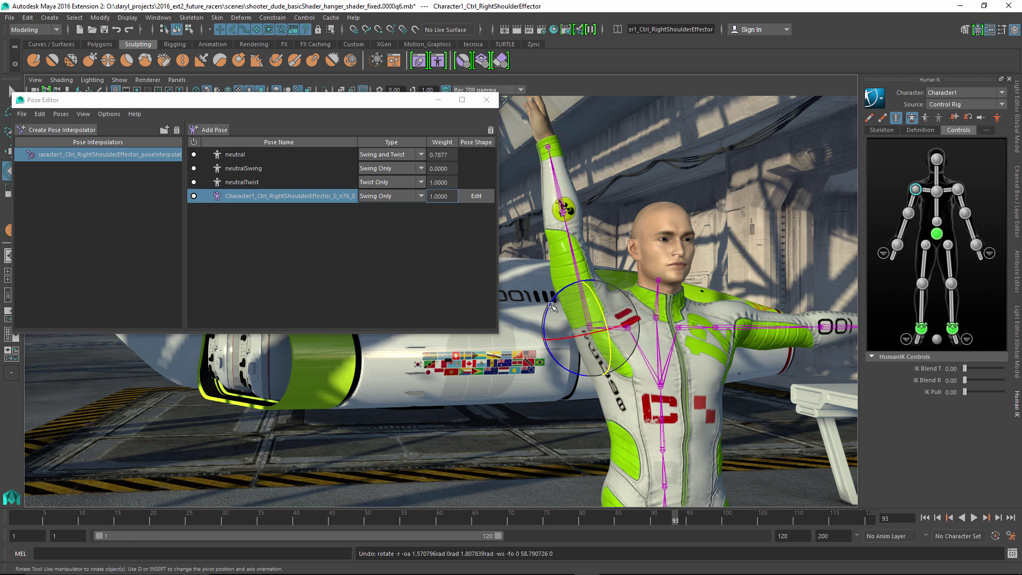
pyautogui.moveTo(552, 307); pyautogui.dragTo(648, 415)
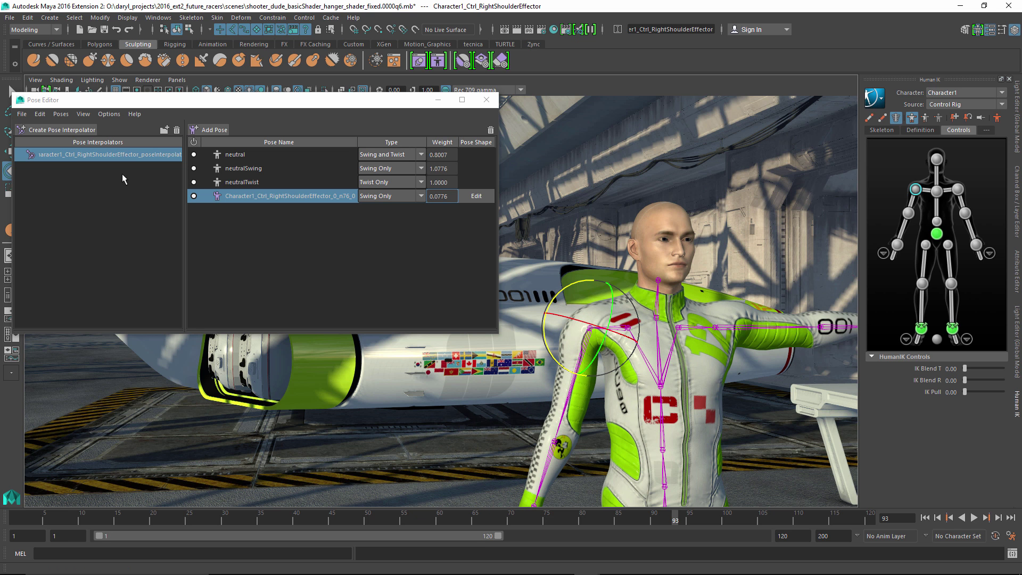
pyautogui.click(214, 130)
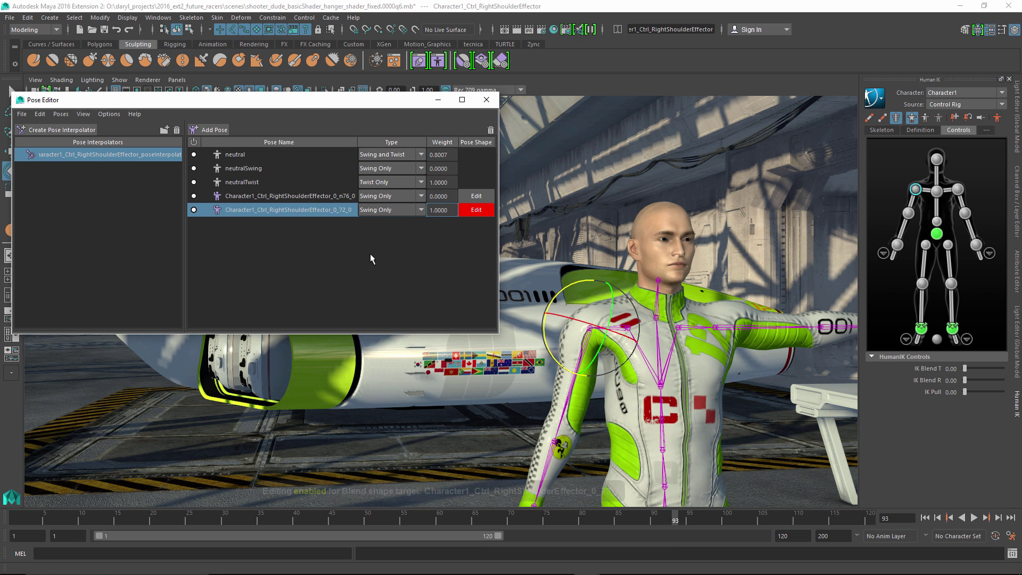
# - Pull the race suit's surface into shape around the lowered arm's armpit with the Grab tool
pyautogui.click(90, 61)
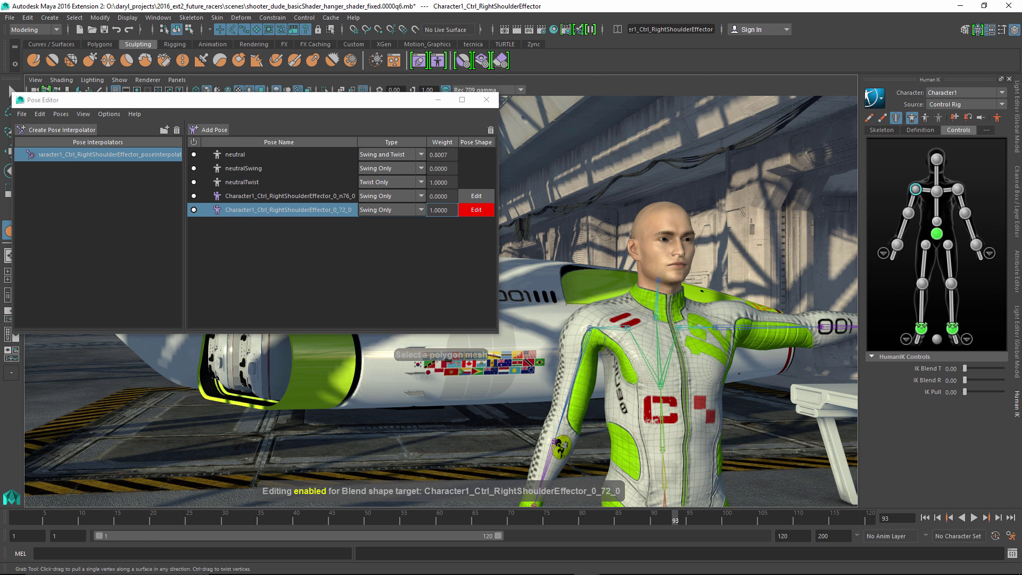
pyautogui.click(613, 358)
pyautogui.keyDown('alt'); pyautogui.moveTo(614, 358); pyautogui.dragTo(639, 357, button='right'); pyautogui.keyUp('alt')
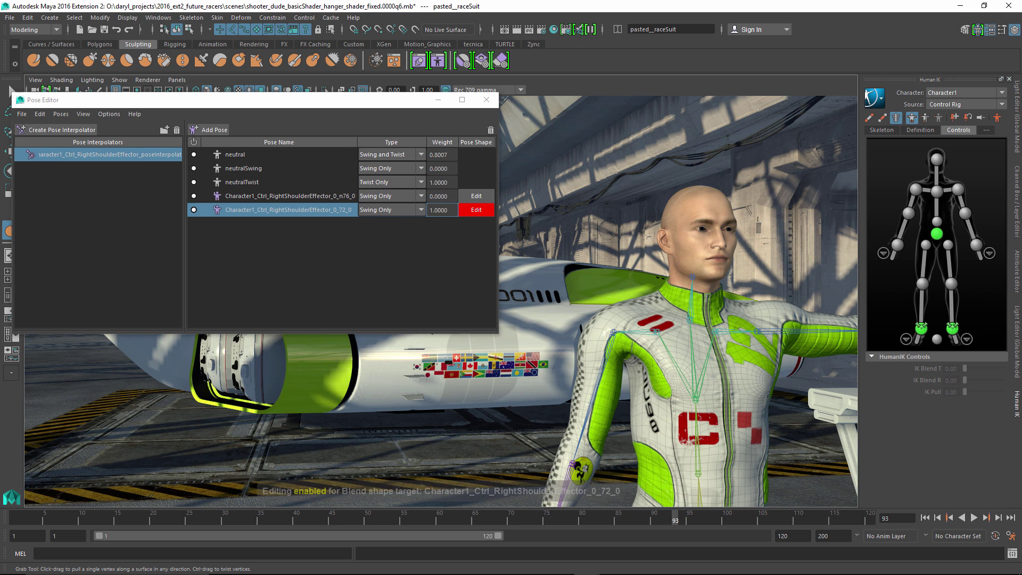
pyautogui.moveTo(637, 372)
pyautogui.mouseDown()
pyautogui.moveTo(620, 362)
pyautogui.moveTo(640, 397)
pyautogui.moveTo(628, 363)
pyautogui.moveTo(618, 367)
pyautogui.mouseUp()
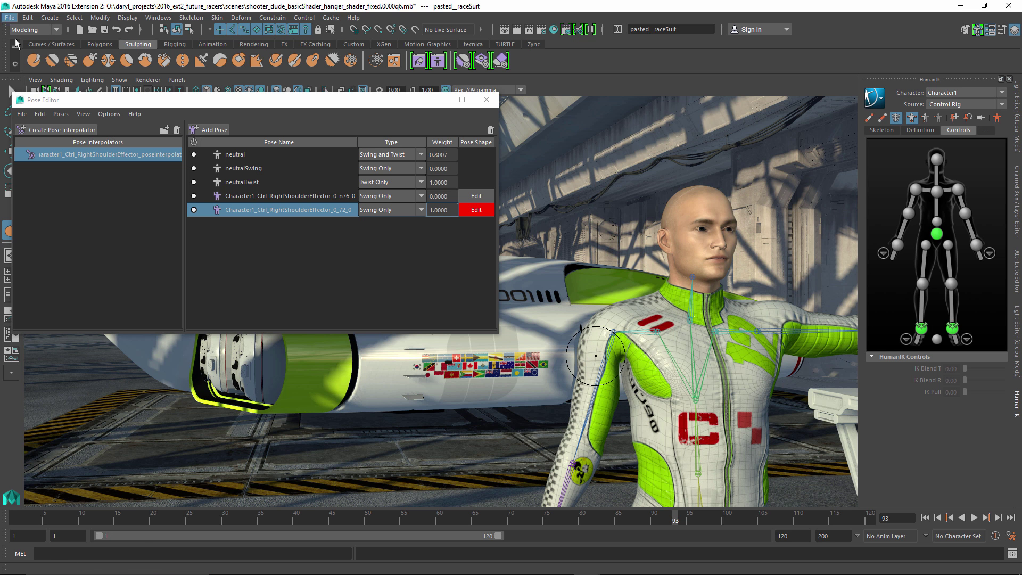
# - Build up and refine the lowered arm's armpit and shoulder with the Sculpt tool, adjusting the brush size
pyautogui.click(35, 62)
pyautogui.moveTo(532, 298)
pyautogui.keyDown('alt'); pyautogui.mouseDown()
pyautogui.moveTo(501, 301)
pyautogui.moveTo(530, 287)
pyautogui.mouseUp(); pyautogui.keyUp('alt')
pyautogui.keyDown('alt'); pyautogui.moveTo(649, 327); pyautogui.dragTo(601, 299, button='middle'); pyautogui.keyUp('alt')
pyautogui.scroll(3, 601, 300)
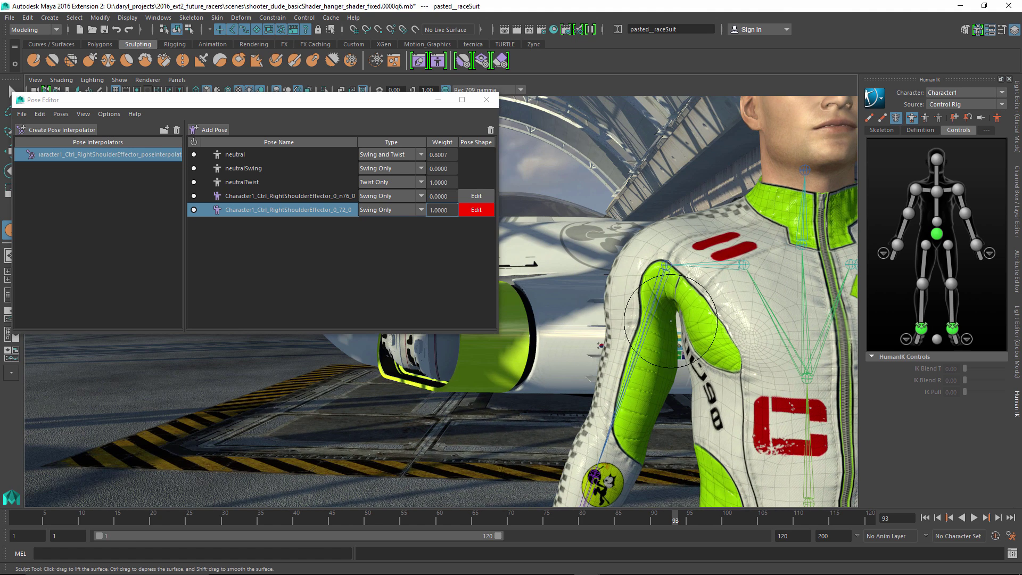
pyautogui.scroll(3, 665, 312)
pyautogui.moveTo(665, 311)
pyautogui.mouseDown()
pyautogui.moveTo(672, 324)
pyautogui.moveTo(657, 313)
pyautogui.mouseUp()
pyautogui.press('b')
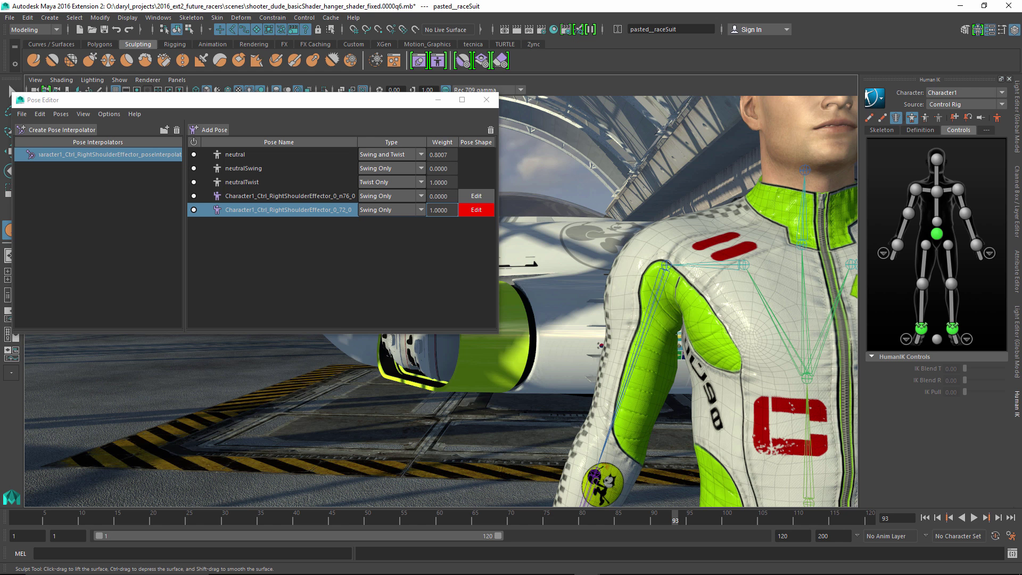
pyautogui.keyDown('alt'); pyautogui.moveTo(691, 312); pyautogui.dragTo(713, 314); pyautogui.keyUp('alt')
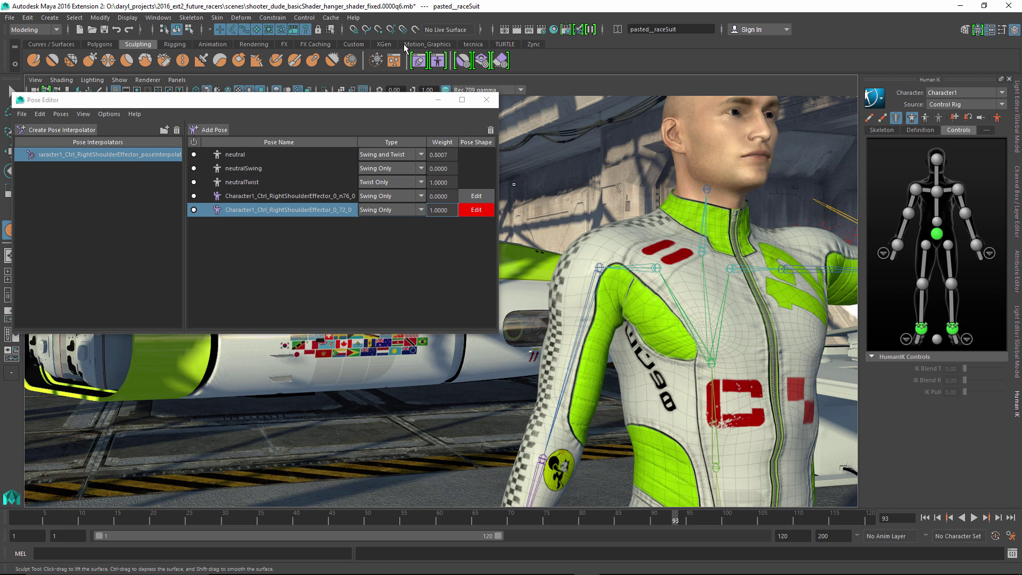
# - Smooth the lowered shoulder's deformation with the Smooth Target tool and end editing of the arm-down pose shape
pyautogui.click(461, 61)
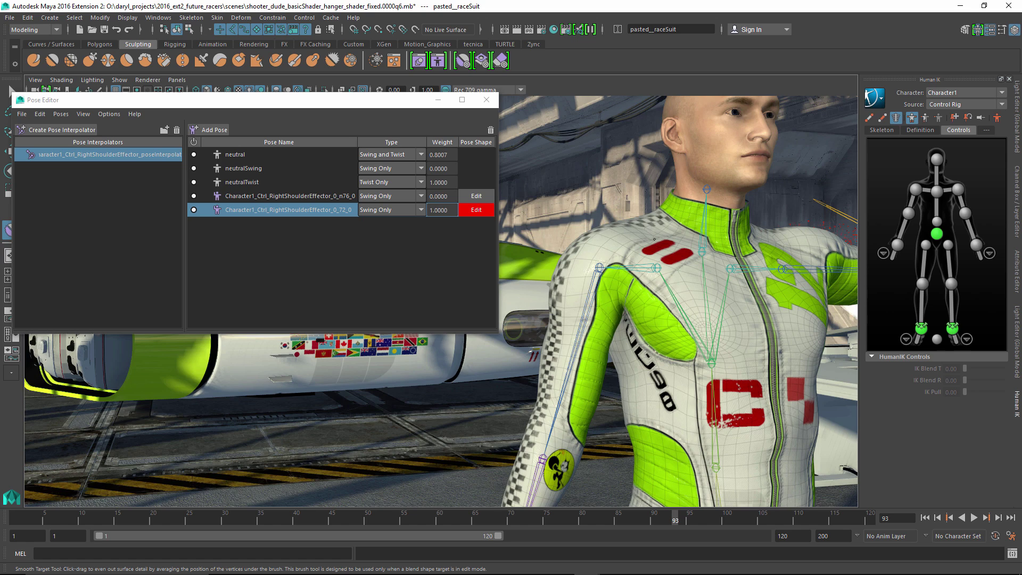
pyautogui.keyDown('alt'); pyautogui.moveTo(625, 253); pyautogui.dragTo(607, 255); pyautogui.keyUp('alt')
pyautogui.keyDown('alt'); pyautogui.moveTo(660, 255); pyautogui.dragTo(639, 257, button='right'); pyautogui.keyUp('alt')
pyautogui.keyDown('alt'); pyautogui.moveTo(639, 257); pyautogui.dragTo(544, 279, button='middle'); pyautogui.keyUp('alt')
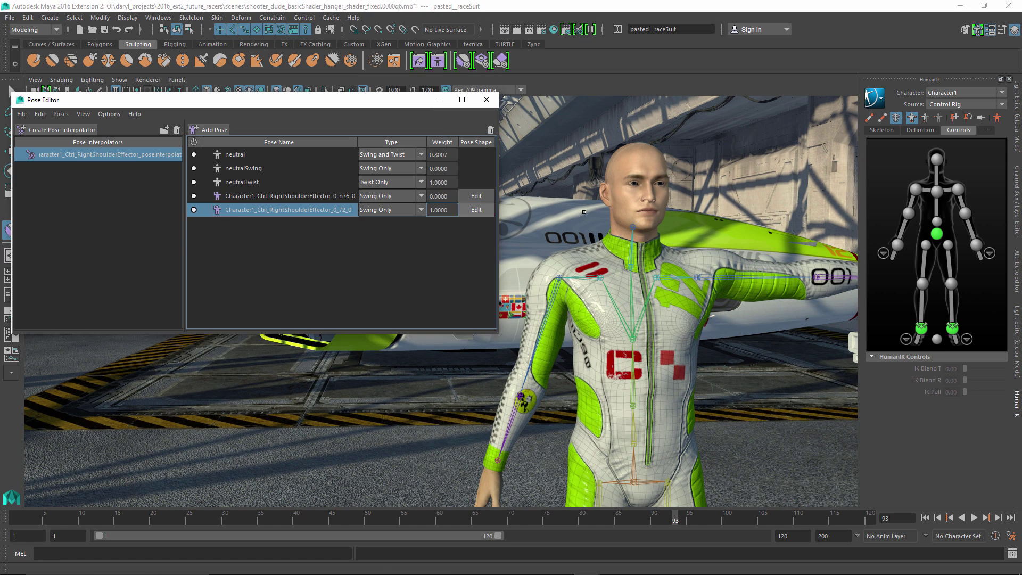
pyautogui.click(475, 210)
# - Select the right shoulder effector and rotate the lowered arm to test the sculpted corrective shape
pyautogui.keyDown('alt'); pyautogui.moveTo(732, 206); pyautogui.dragTo(753, 223, button='middle'); pyautogui.keyUp('alt')
pyautogui.press('z')
pyautogui.press('w')
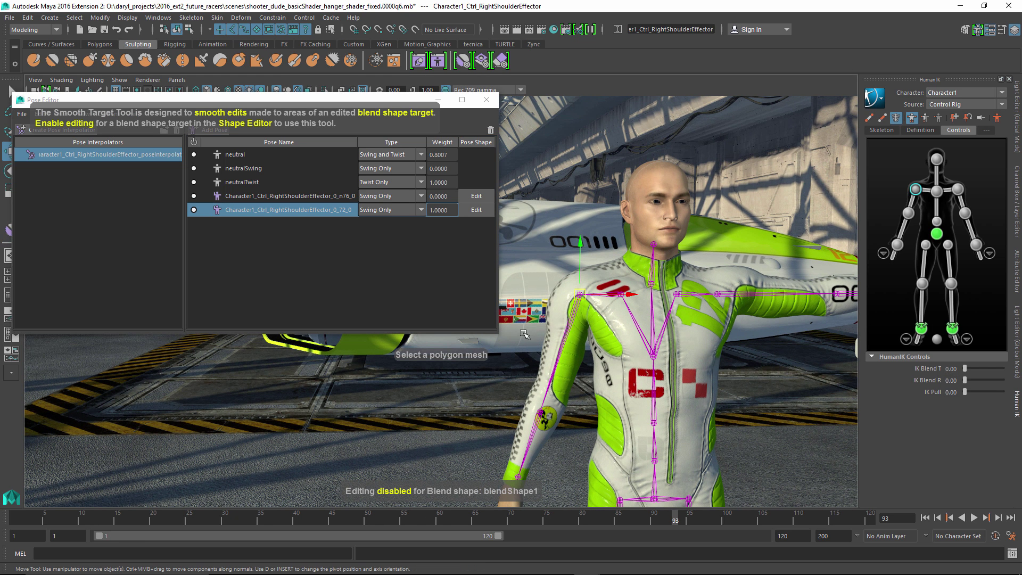
pyautogui.moveTo(581, 345); pyautogui.dragTo(582, 346)
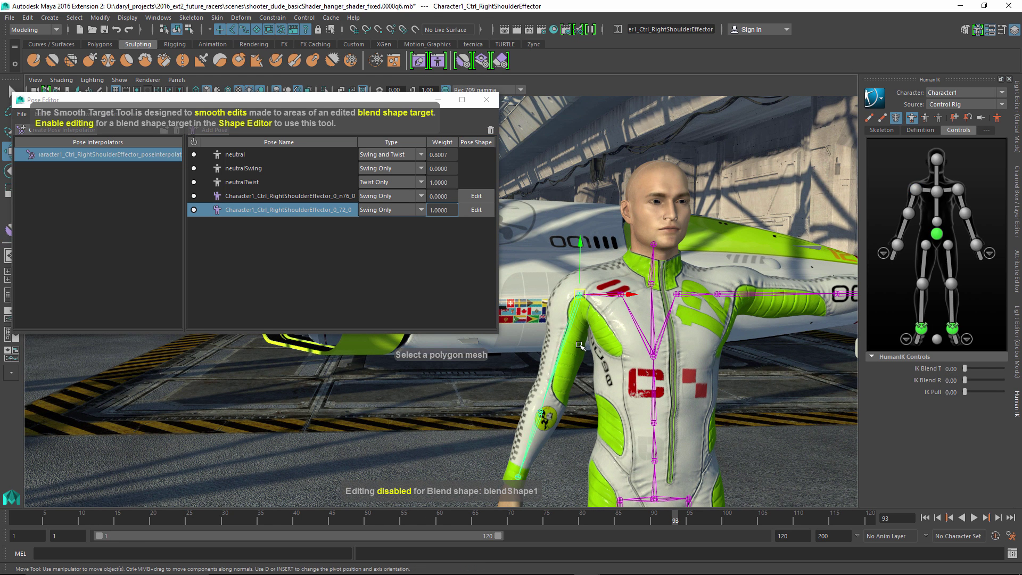
pyautogui.click(914, 188)
pyautogui.scroll(2, 591, 268)
pyautogui.press('e')
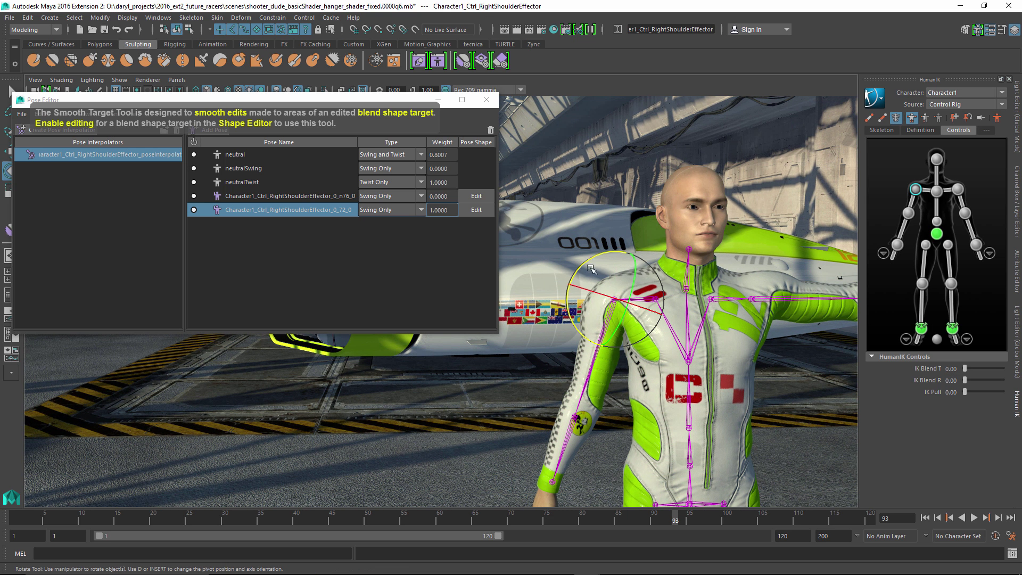
pyautogui.moveTo(577, 272); pyautogui.dragTo(653, 293)
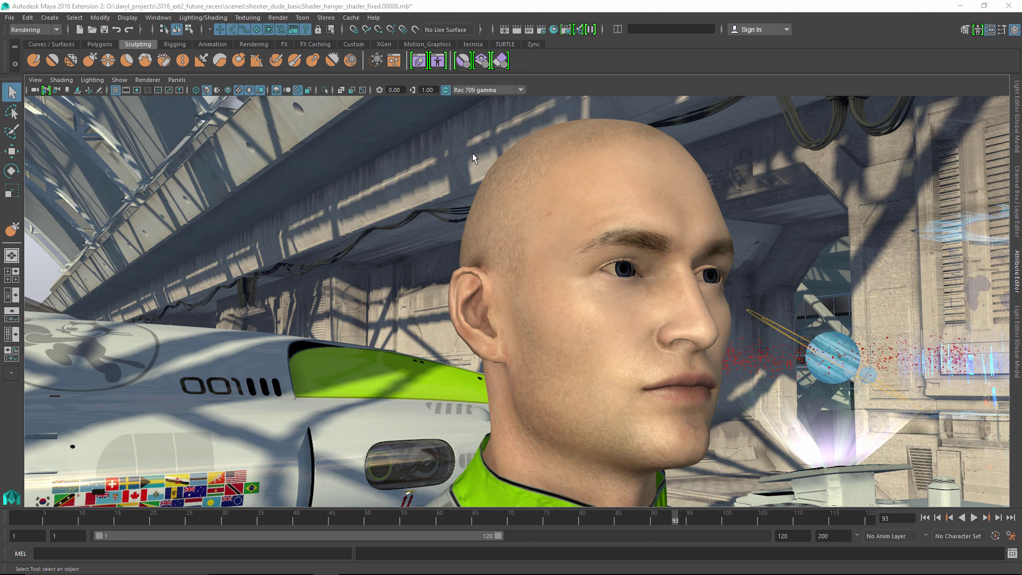
# - Set the face's blink_R weight to about 0.989 and blink_L to about 0.978 in the Shape Editor, and group both targets
pyautogui.click(420, 64)
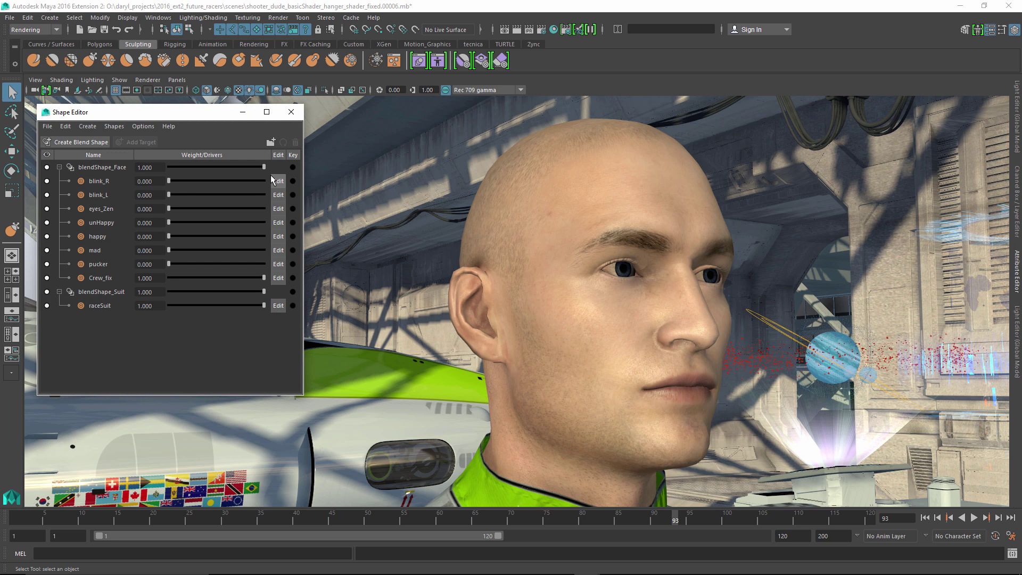
pyautogui.moveTo(170, 181); pyautogui.dragTo(262, 196)
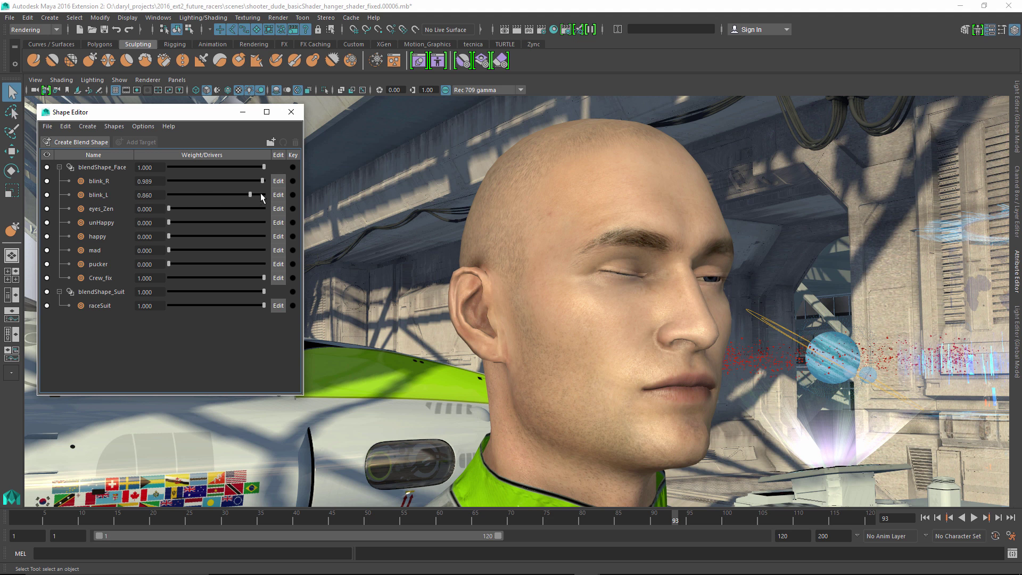
pyautogui.click(104, 196)
pyautogui.keyDown('ctrl'); pyautogui.click(104, 181); pyautogui.keyUp('ctrl')
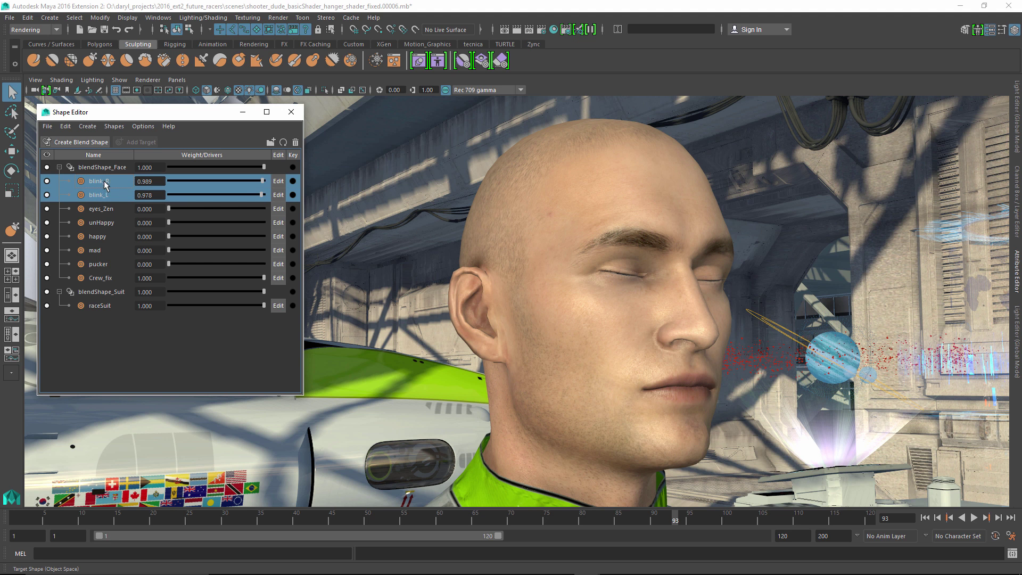
pyautogui.click(271, 142)
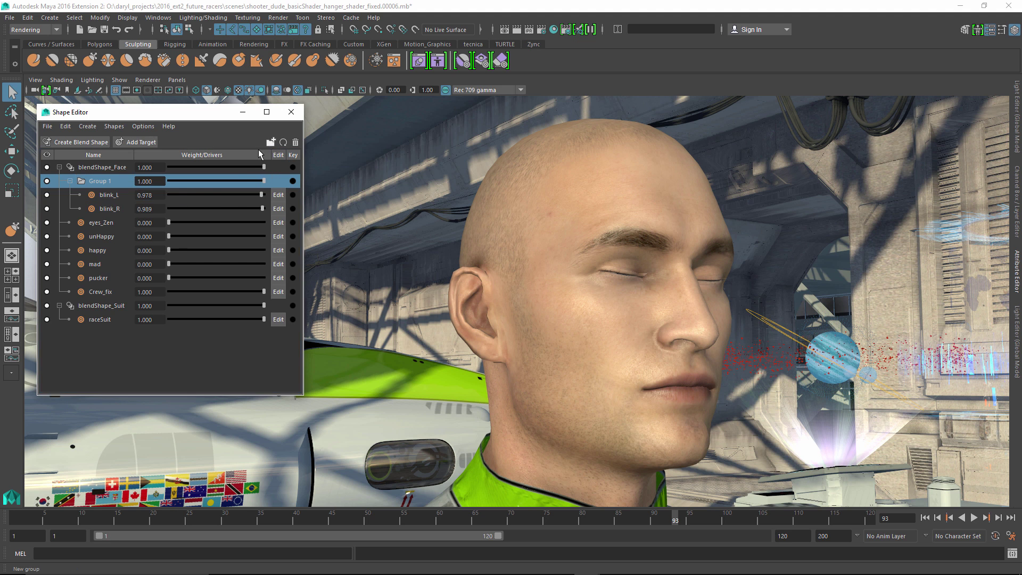
# - Try the blink group's weight, and set blink_L to about 0.581 and unHappy to about 0.497
pyautogui.moveTo(261, 183); pyautogui.dragTo(299, 186)
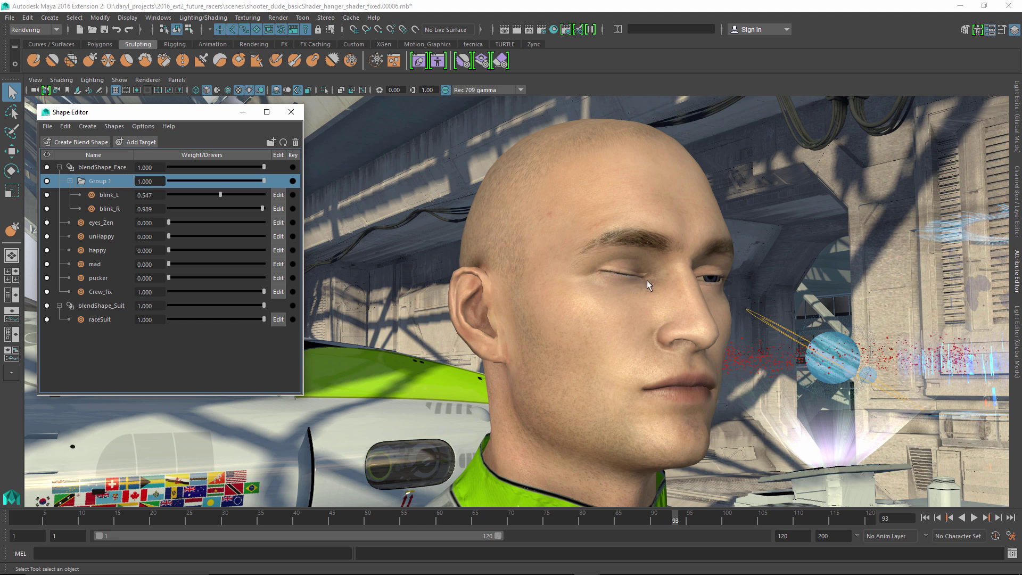
pyautogui.moveTo(221, 195); pyautogui.dragTo(267, 185)
pyautogui.moveTo(173, 236); pyautogui.dragTo(214, 240)
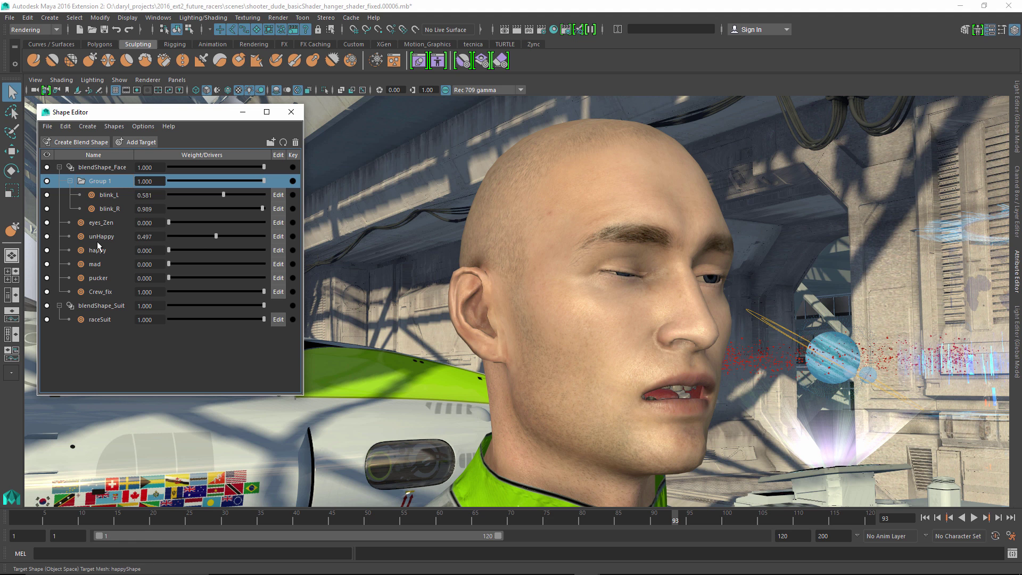
# - Move the unHappy target into Group 1 and set the group's weight to about 0.777
pyautogui.moveTo(99, 237); pyautogui.dragTo(104, 186)
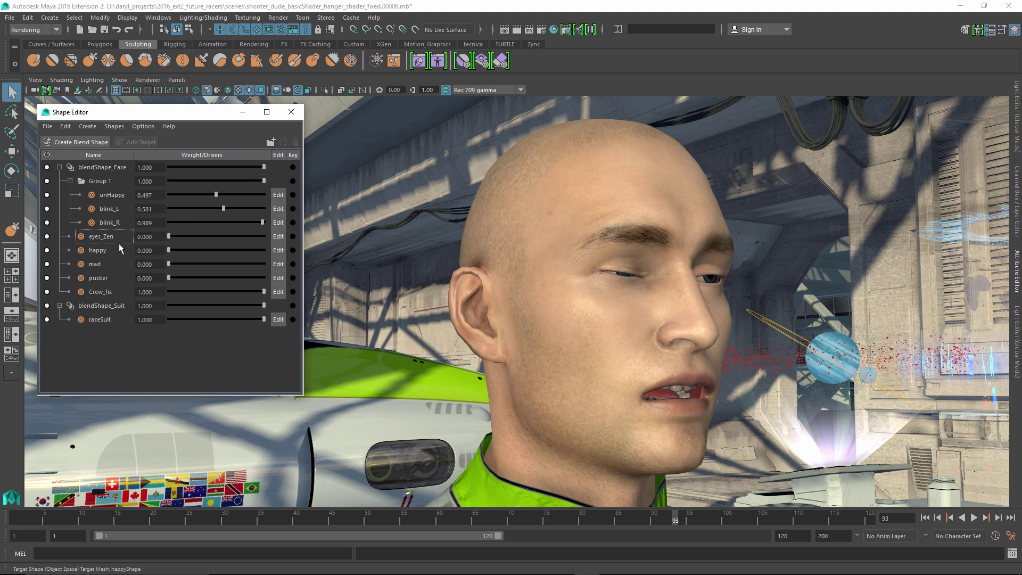
pyautogui.moveTo(264, 181); pyautogui.dragTo(241, 183)
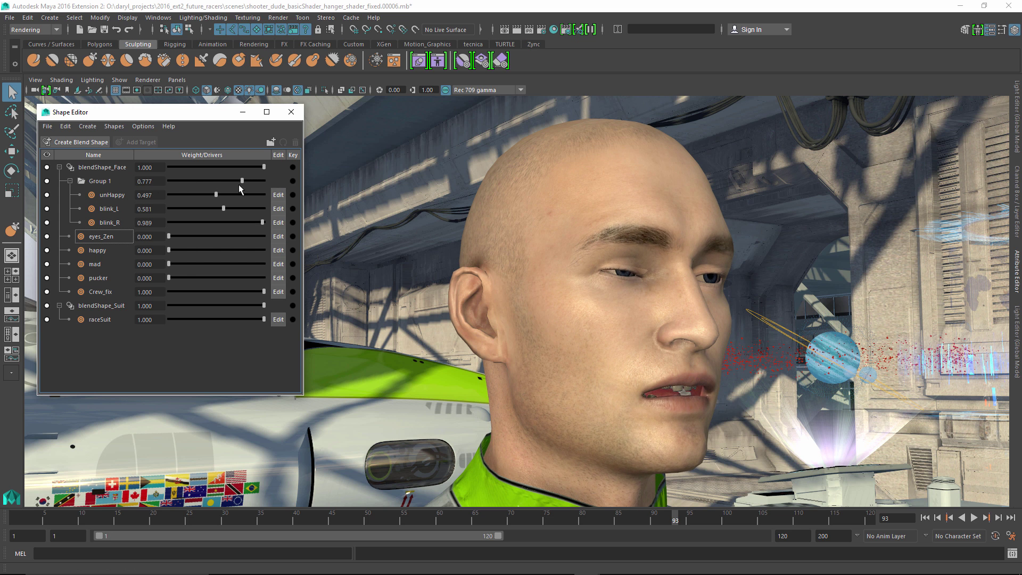
# - Set the pucker weight to about 0.458, solo the pucker target to view it alone, and unsolo it
pyautogui.moveTo(172, 278); pyautogui.dragTo(212, 279)
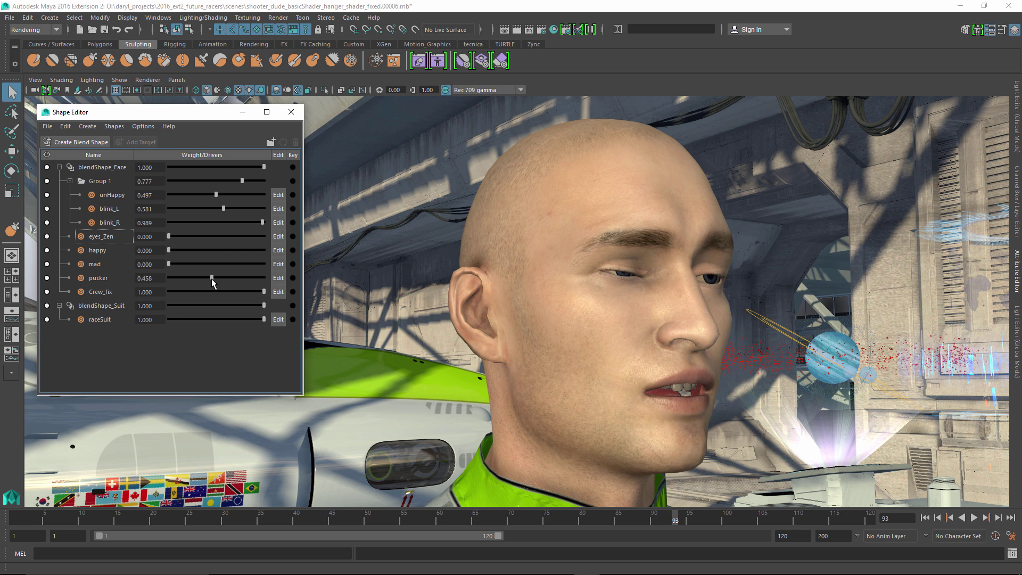
pyautogui.click(97, 281)
pyautogui.rightClick(97, 281)
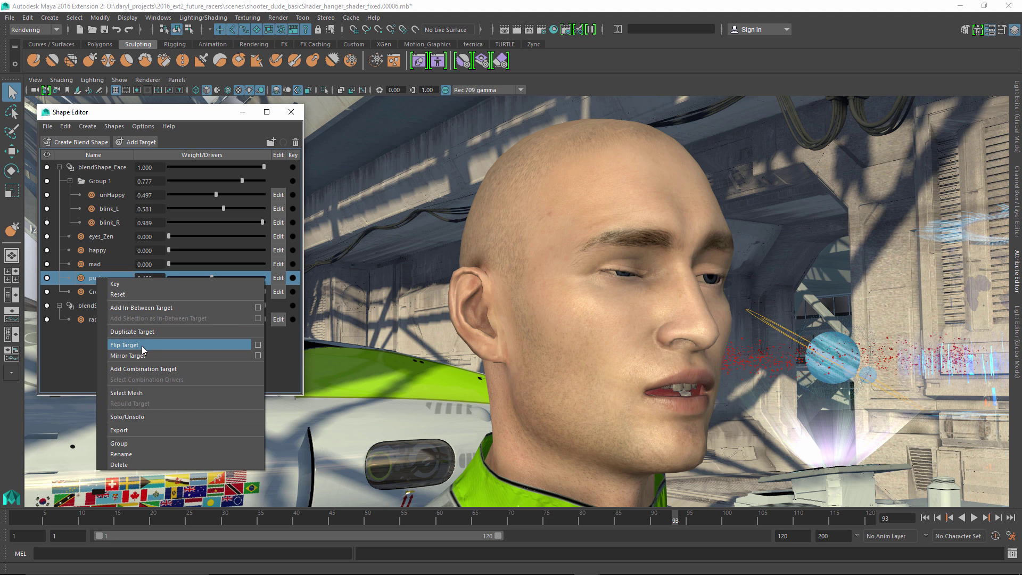
pyautogui.click(131, 416)
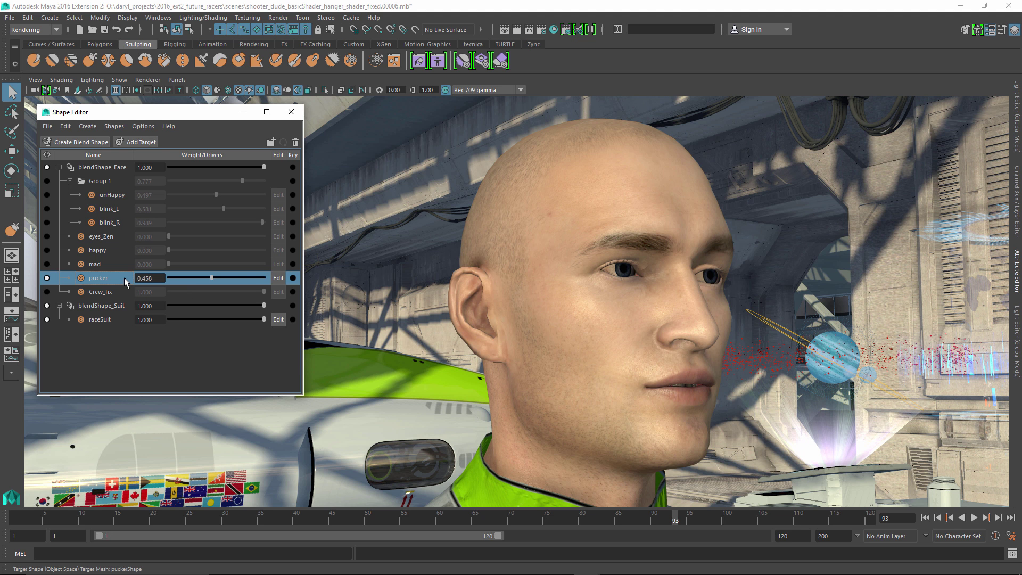
pyautogui.rightClick(102, 281)
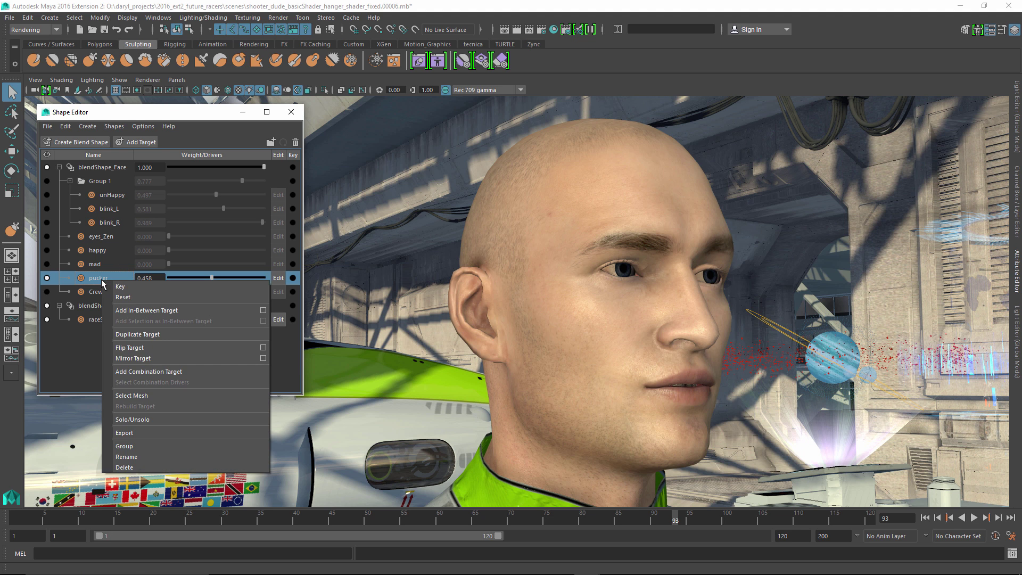
pyautogui.click(152, 418)
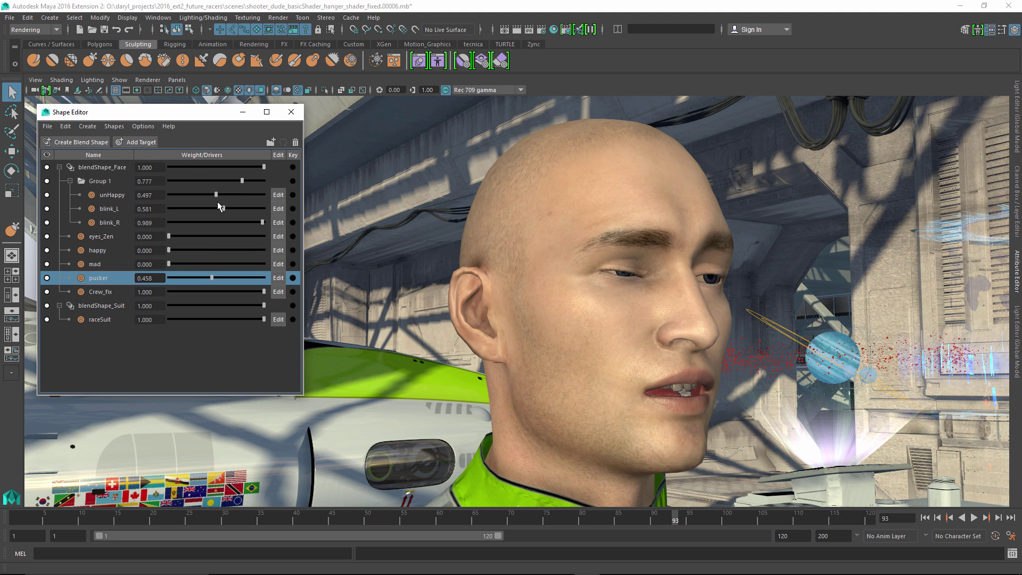
# - Set the Group 1 and Crew_fix weights to 0, try happy together with mad, and leave only mad and pucker raised to 1
pyautogui.moveTo(242, 181); pyautogui.dragTo(109, 180)
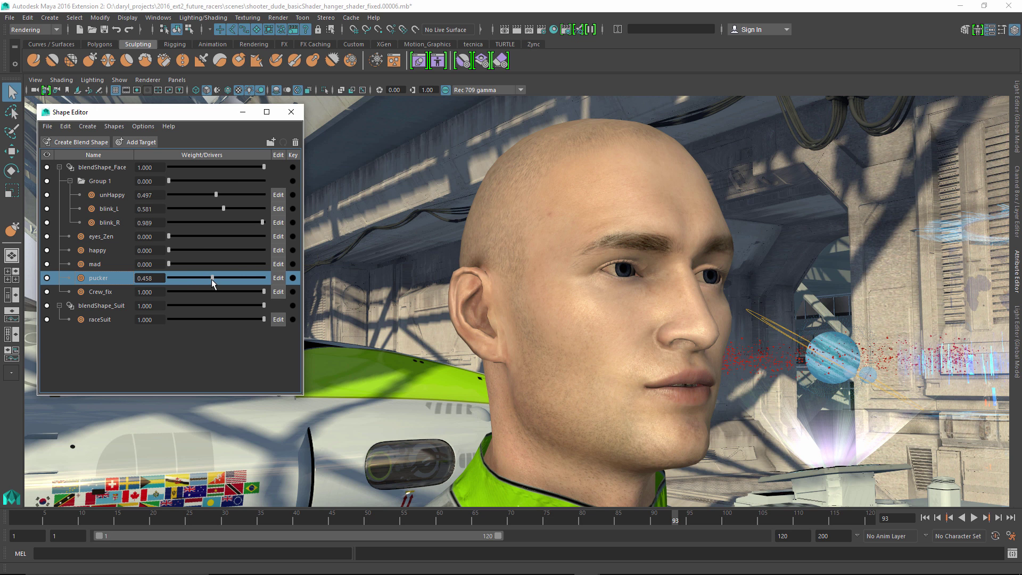
pyautogui.moveTo(231, 279); pyautogui.dragTo(163, 281)
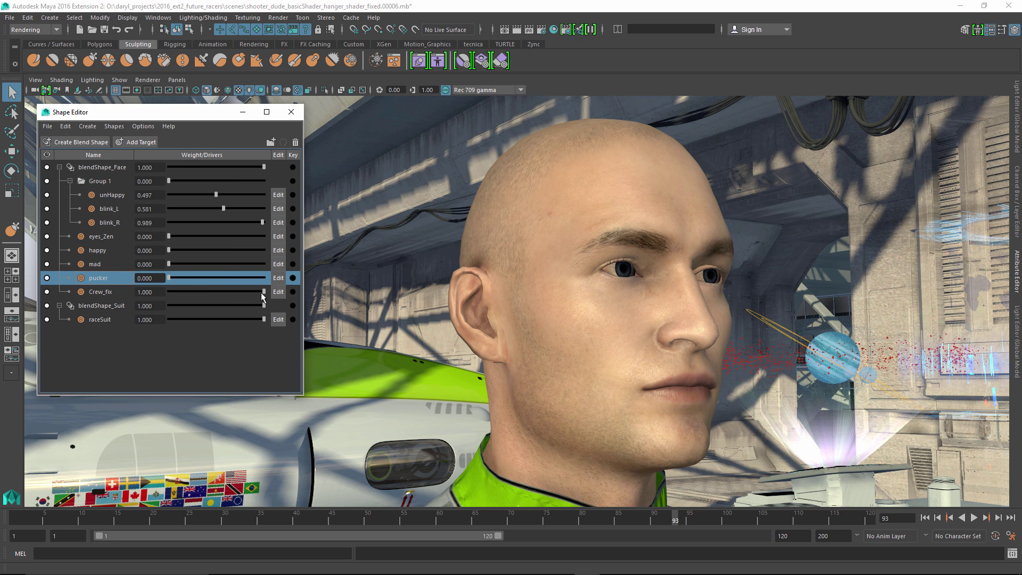
pyautogui.moveTo(264, 292); pyautogui.dragTo(275, 267)
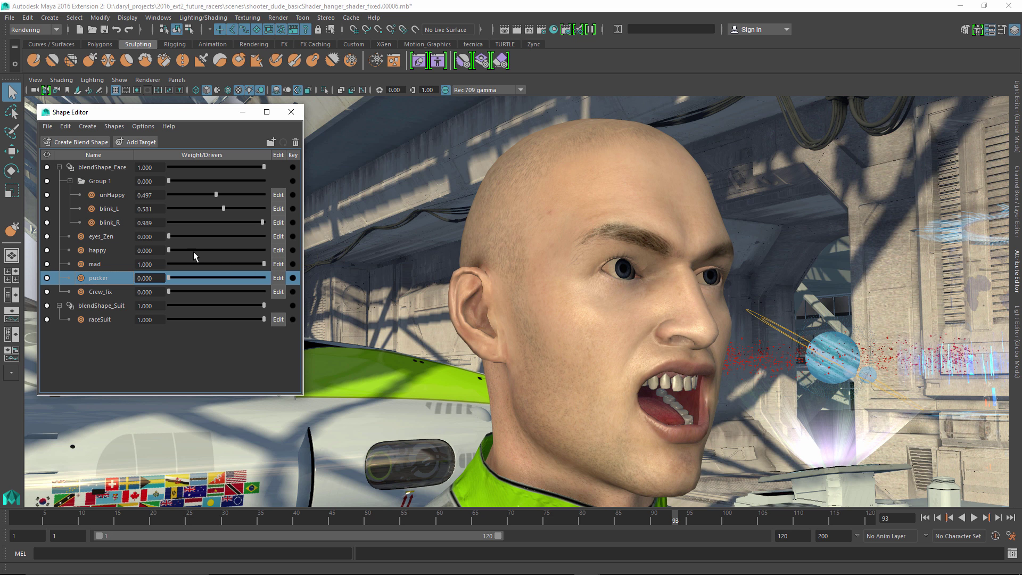
pyautogui.moveTo(173, 252); pyautogui.dragTo(288, 258)
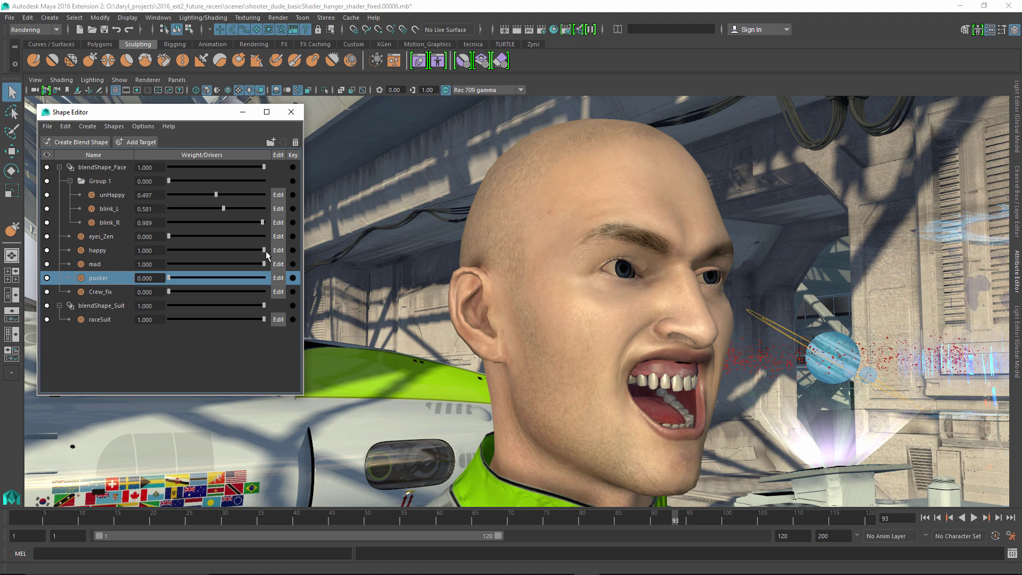
pyautogui.moveTo(230, 256); pyautogui.dragTo(280, 288)
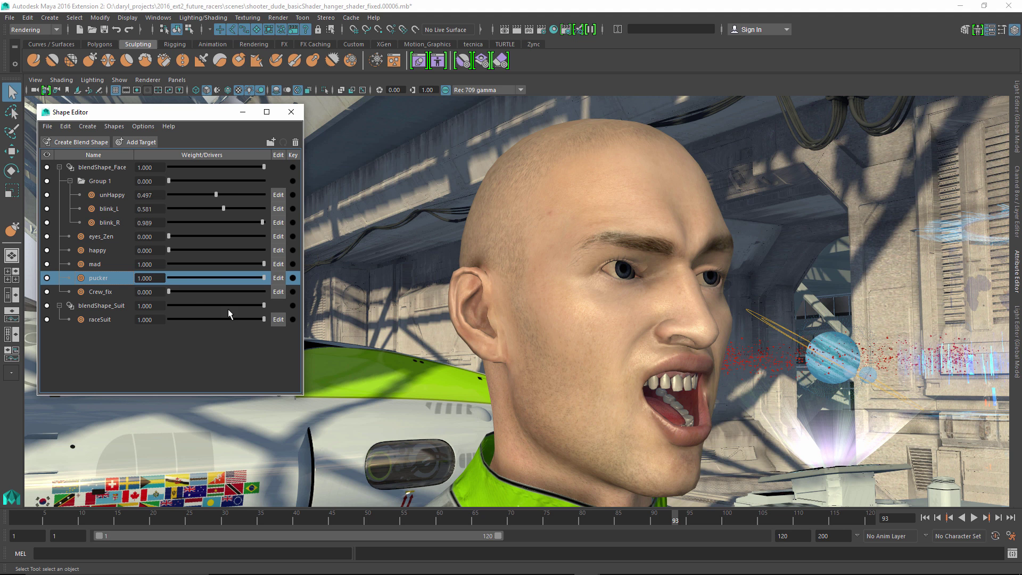
# - Add a combination target driven by the mad and pucker targets
pyautogui.keyDown('ctrl'); pyautogui.click(99, 264); pyautogui.keyUp('ctrl')
pyautogui.rightClick(96, 265)
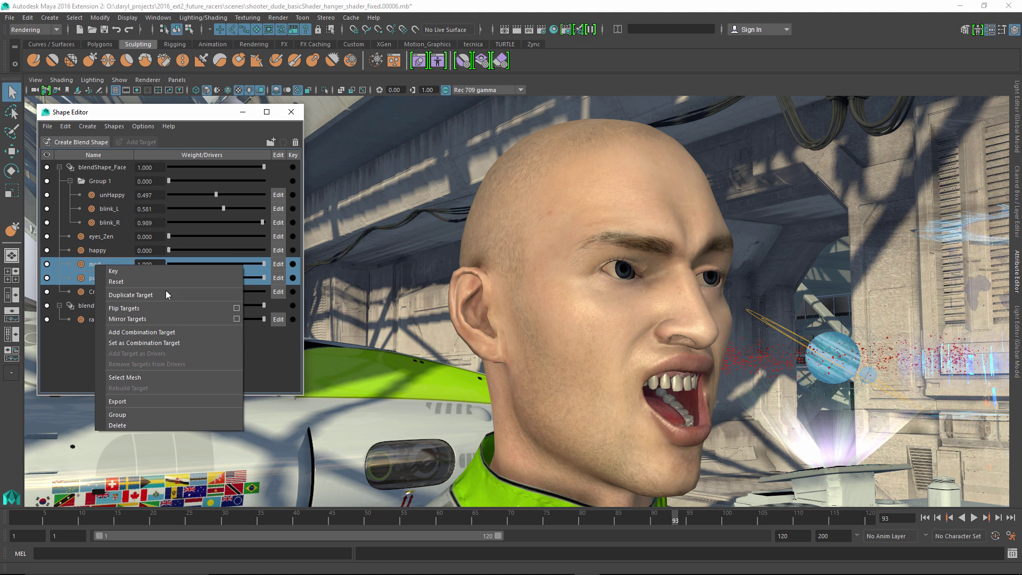
pyautogui.click(199, 333)
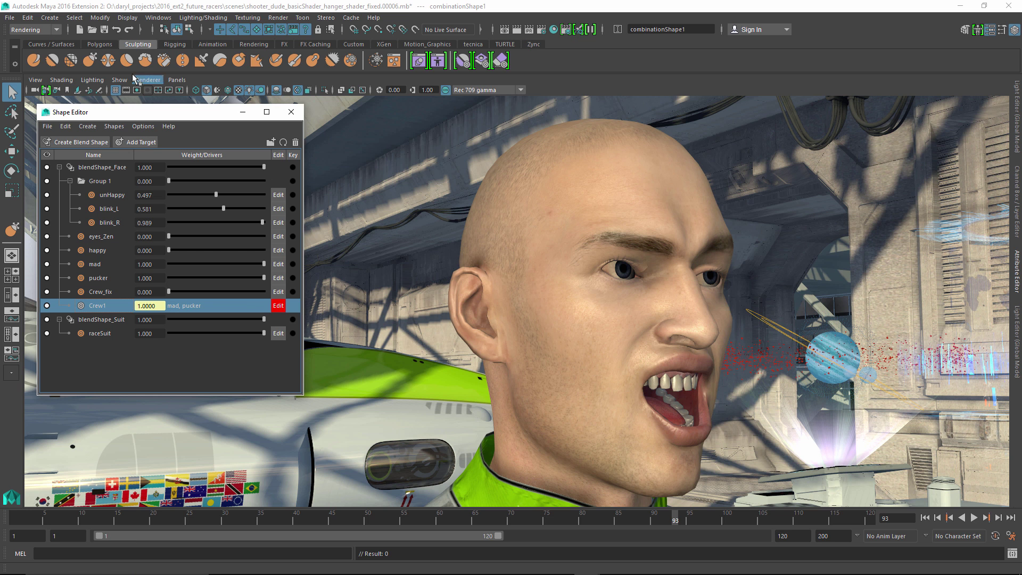
# - Reshape the area around the character's mouth on the combination target with the Grab tool, and end editing of the target
pyautogui.click(90, 61)
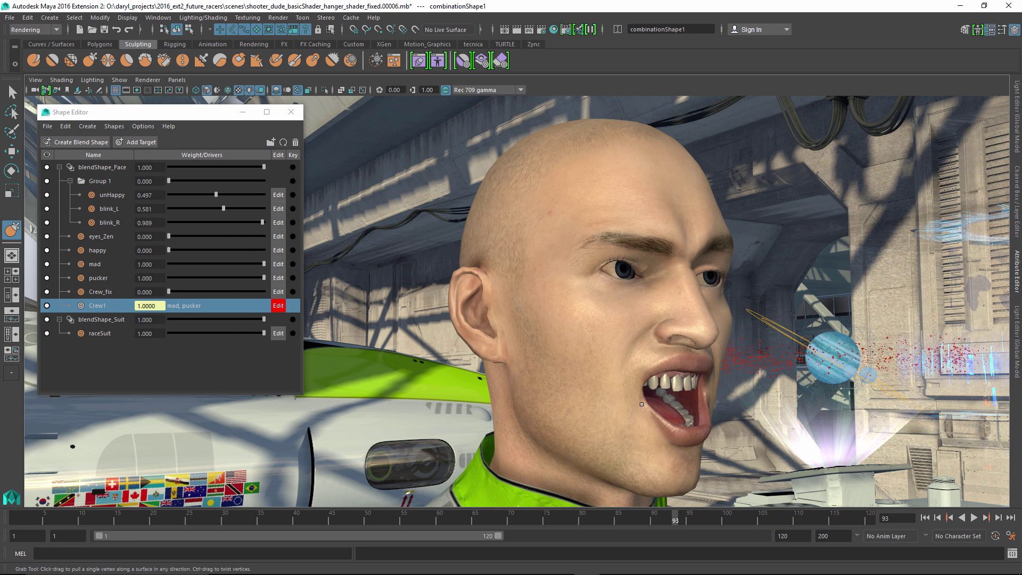
pyautogui.keyDown('alt'); pyautogui.moveTo(596, 390); pyautogui.dragTo(526, 377); pyautogui.keyUp('alt')
pyautogui.click(528, 375)
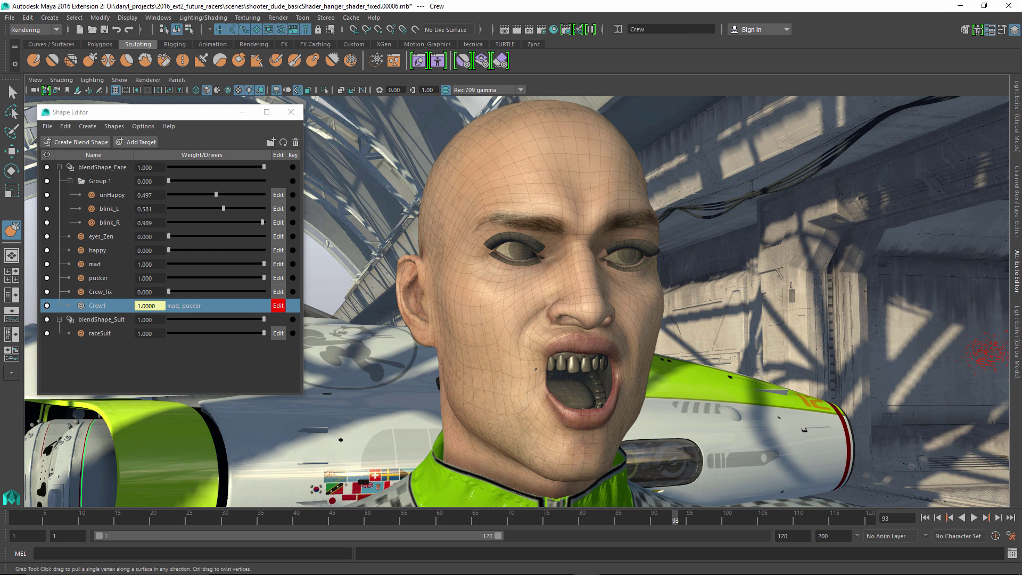
pyautogui.moveTo(625, 375); pyautogui.dragTo(620, 375)
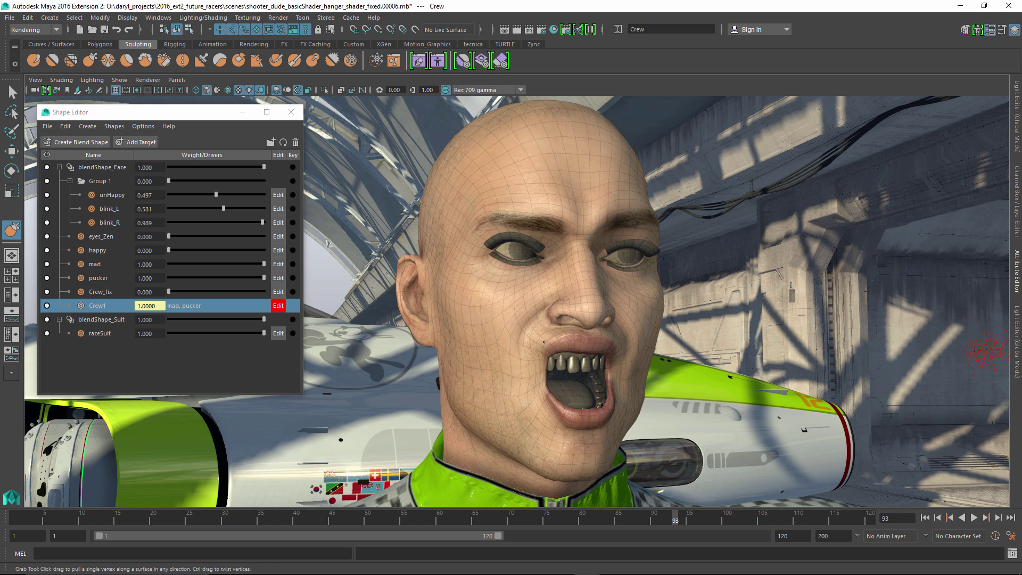
pyautogui.keyDown('alt'); pyautogui.moveTo(544, 342); pyautogui.dragTo(557, 334); pyautogui.keyUp('alt')
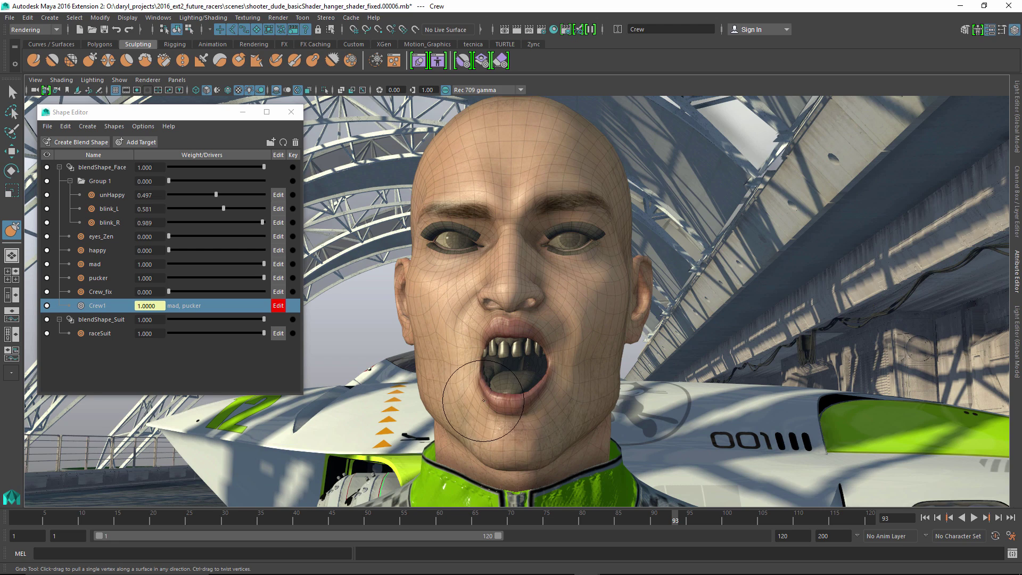
pyautogui.moveTo(497, 405)
pyautogui.keyDown('alt'); pyautogui.mouseDown()
pyautogui.moveTo(537, 406)
pyautogui.moveTo(506, 384)
pyautogui.mouseUp(); pyautogui.keyUp('alt')
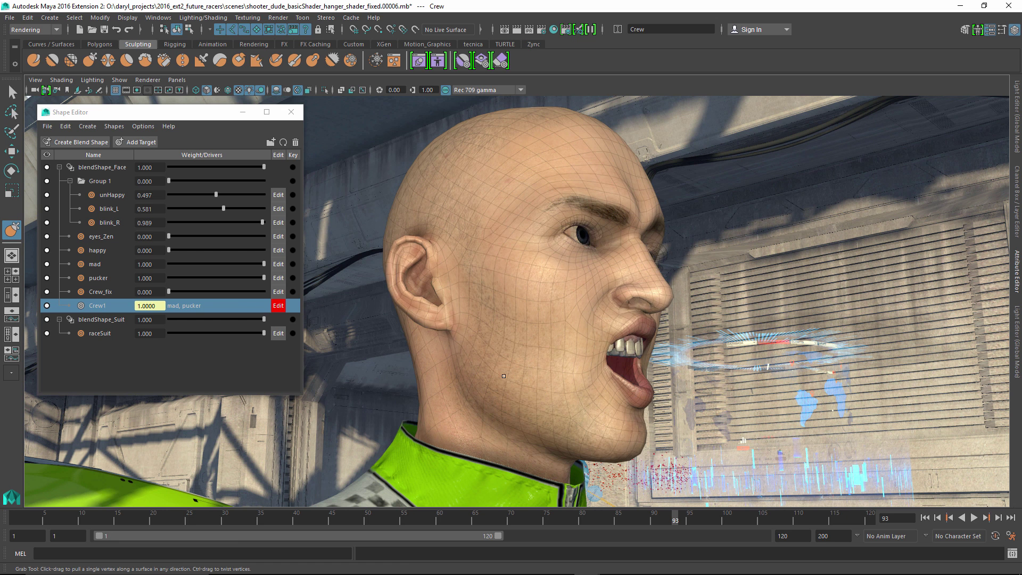
pyautogui.press('w')
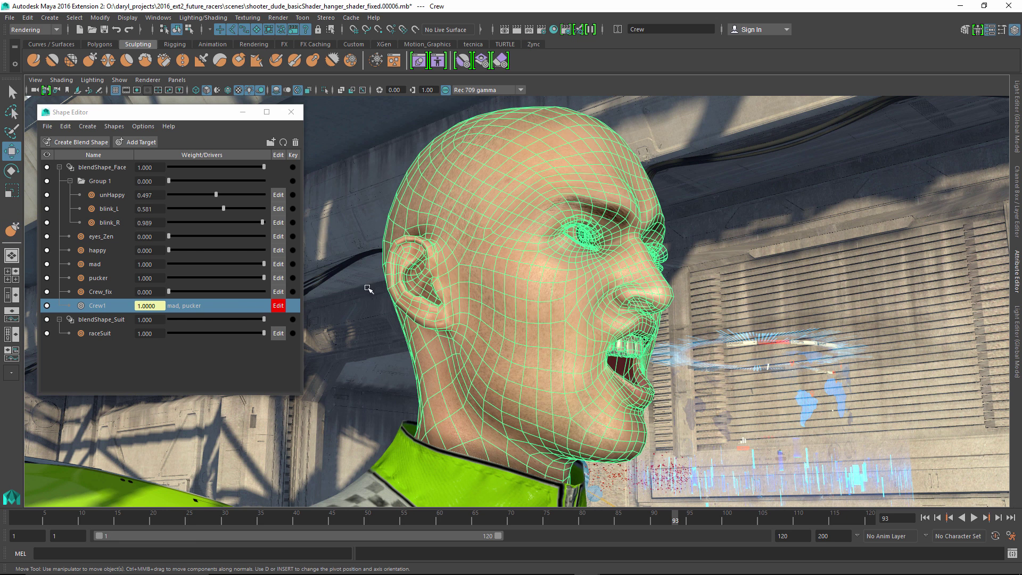
pyautogui.click(278, 306)
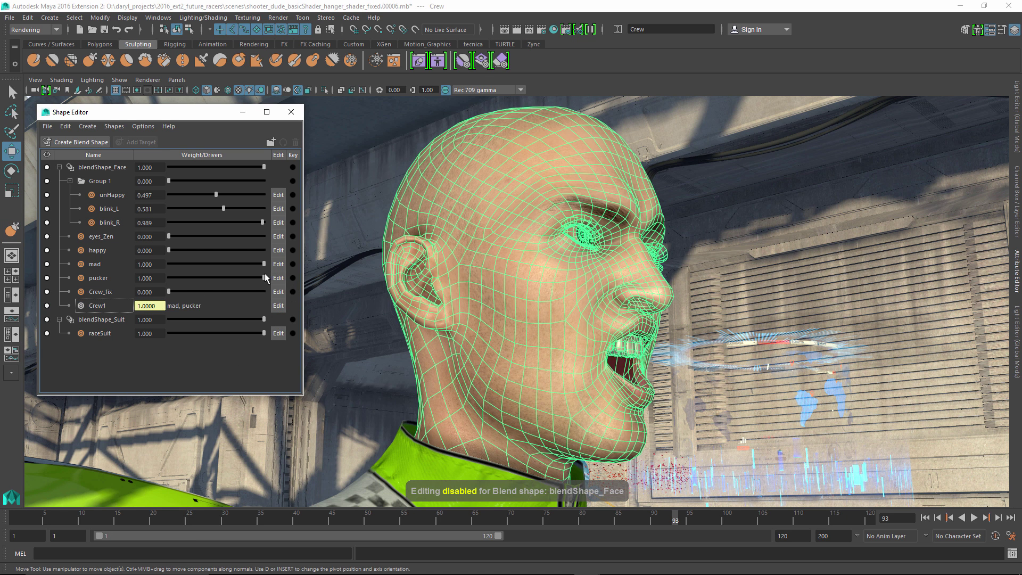
# - Vary the mad and pucker weights to test the combination shape, ending with mad at about 0.603 and pucker at about 0.520
pyautogui.click(361, 201)
pyautogui.keyDown('alt'); pyautogui.moveTo(361, 202); pyautogui.dragTo(352, 230); pyautogui.keyUp('alt')
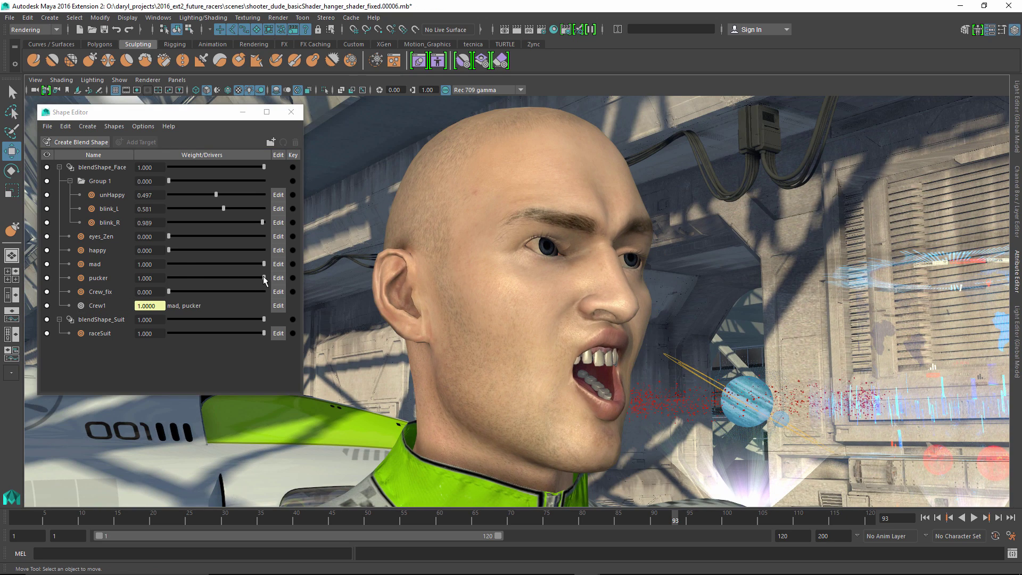
pyautogui.moveTo(264, 277); pyautogui.dragTo(122, 276)
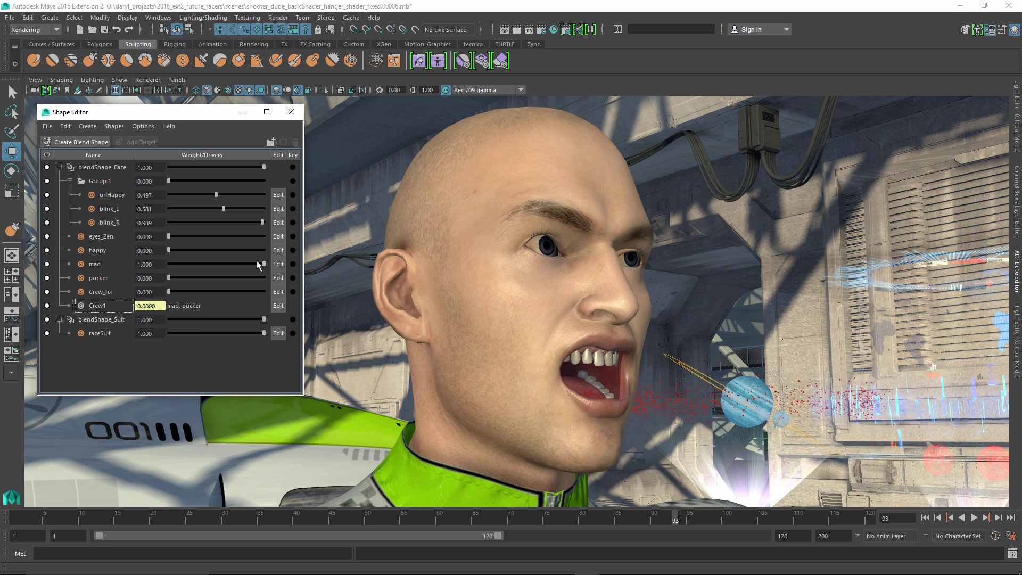
pyautogui.moveTo(257, 263); pyautogui.dragTo(158, 276)
pyautogui.moveTo(258, 277); pyautogui.dragTo(233, 277)
pyautogui.click(247, 279)
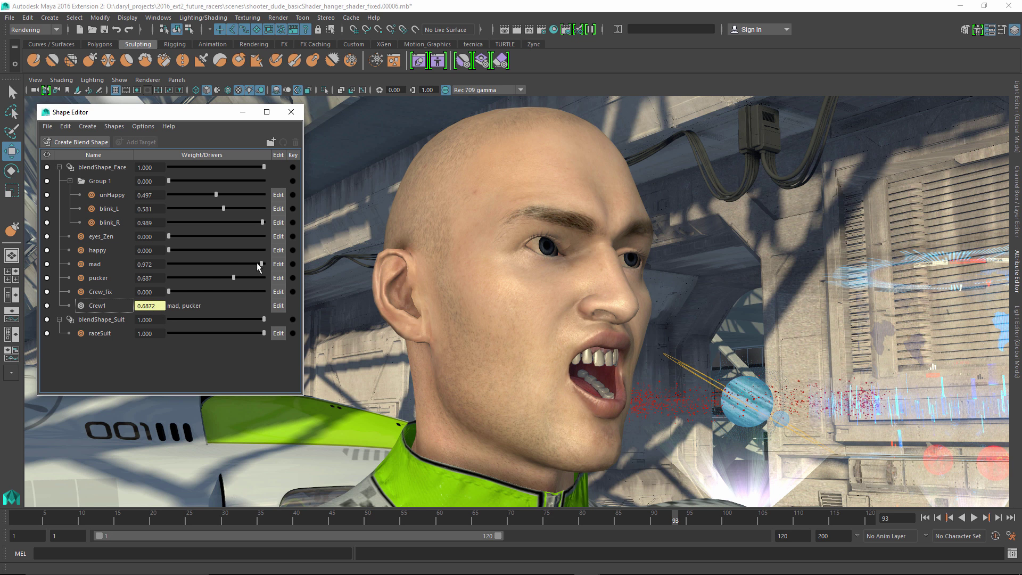
pyautogui.moveTo(257, 263); pyautogui.dragTo(217, 276)
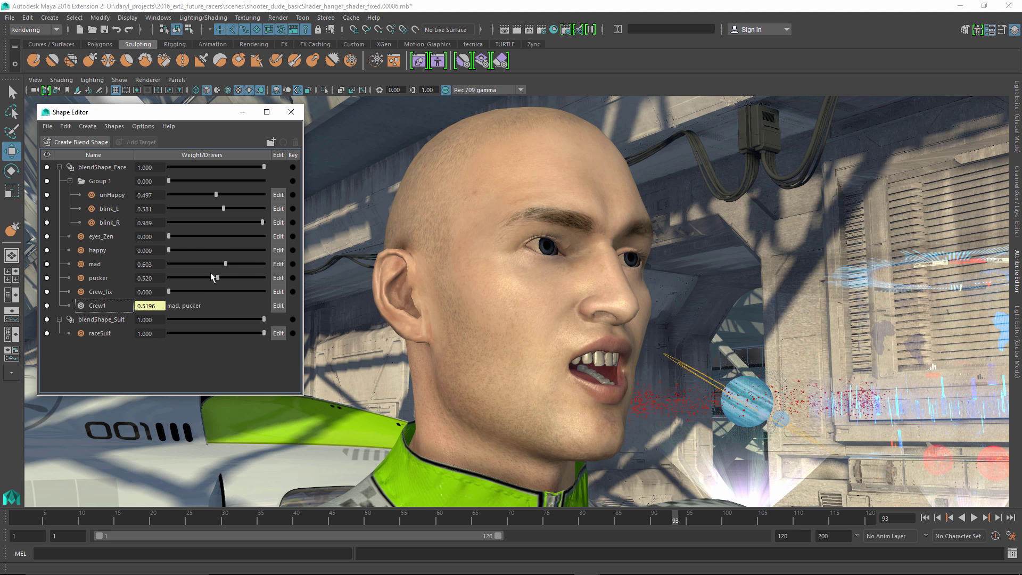
# - Set mad to 0.525 and pucker to 0, and add an in-between target to mad at the current target shape weight
pyautogui.moveTo(226, 264)
pyautogui.mouseDown()
pyautogui.moveTo(152, 278)
pyautogui.moveTo(171, 265)
pyautogui.moveTo(273, 270)
pyautogui.moveTo(181, 266)
pyautogui.moveTo(219, 266)
pyautogui.mouseUp()
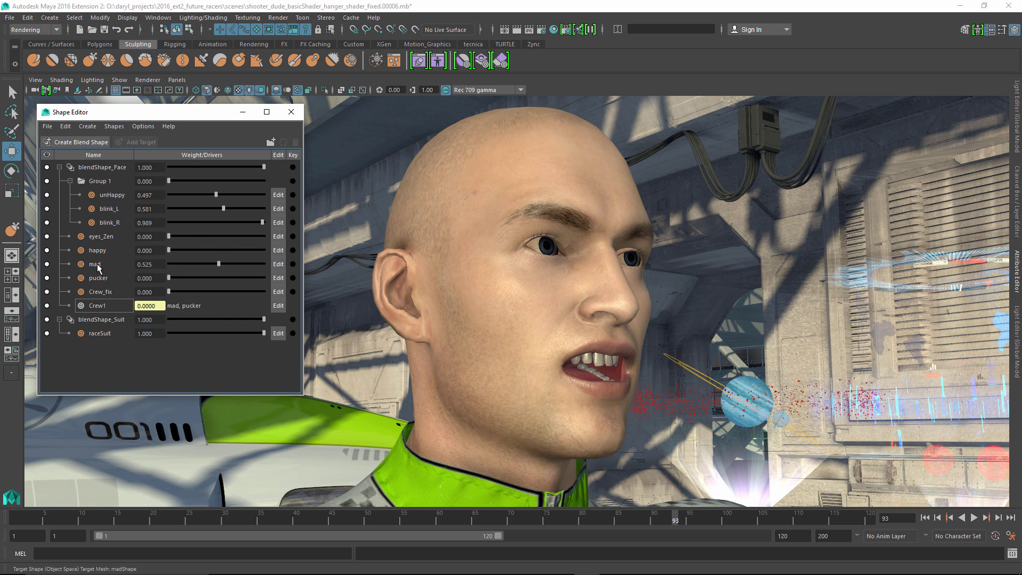
pyautogui.rightClick(98, 265)
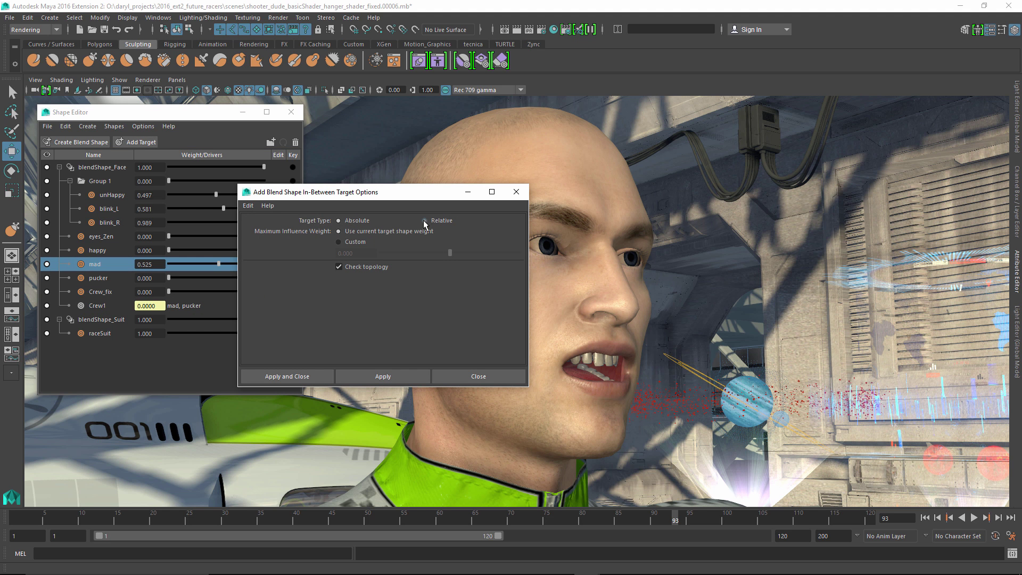
pyautogui.click(358, 383)
pyautogui.click(482, 376)
# - Pull the upper lip forward on mad's in-between target with the Grab tool, end editing, and test mad around 0.469 to 0.536
pyautogui.keyDown('alt'); pyautogui.moveTo(482, 375); pyautogui.dragTo(532, 350); pyautogui.keyUp('alt')
pyautogui.keyDown('alt'); pyautogui.moveTo(596, 355); pyautogui.dragTo(595, 357); pyautogui.keyUp('alt')
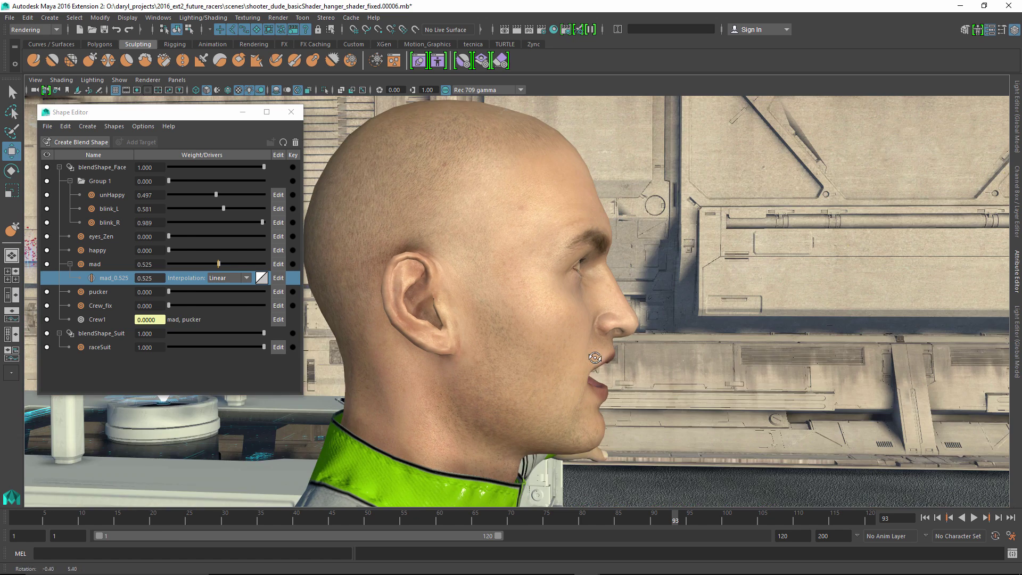
pyautogui.keyDown('alt'); pyautogui.moveTo(566, 345); pyautogui.dragTo(531, 334, button='middle'); pyautogui.keyUp('alt')
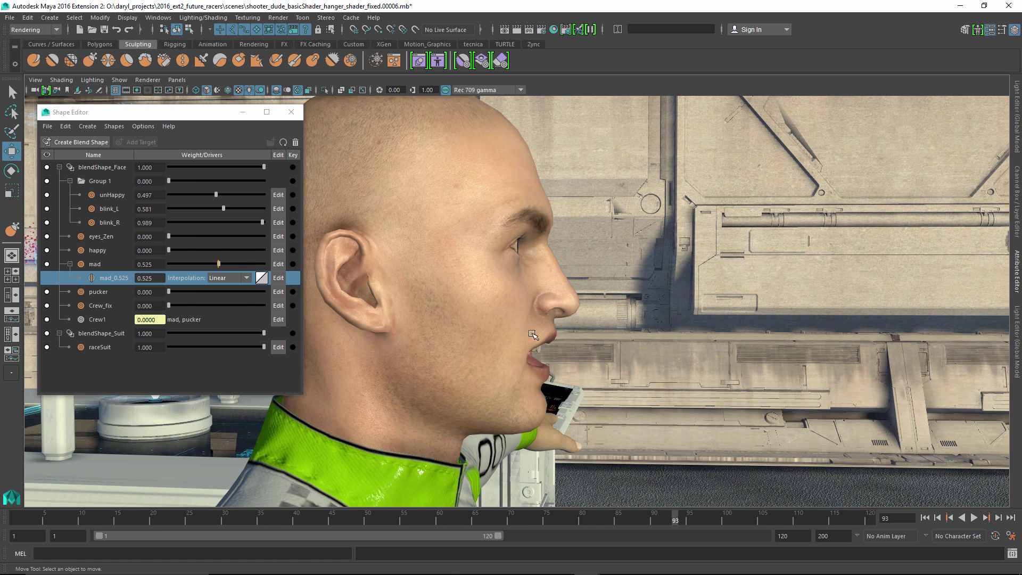
pyautogui.click(278, 278)
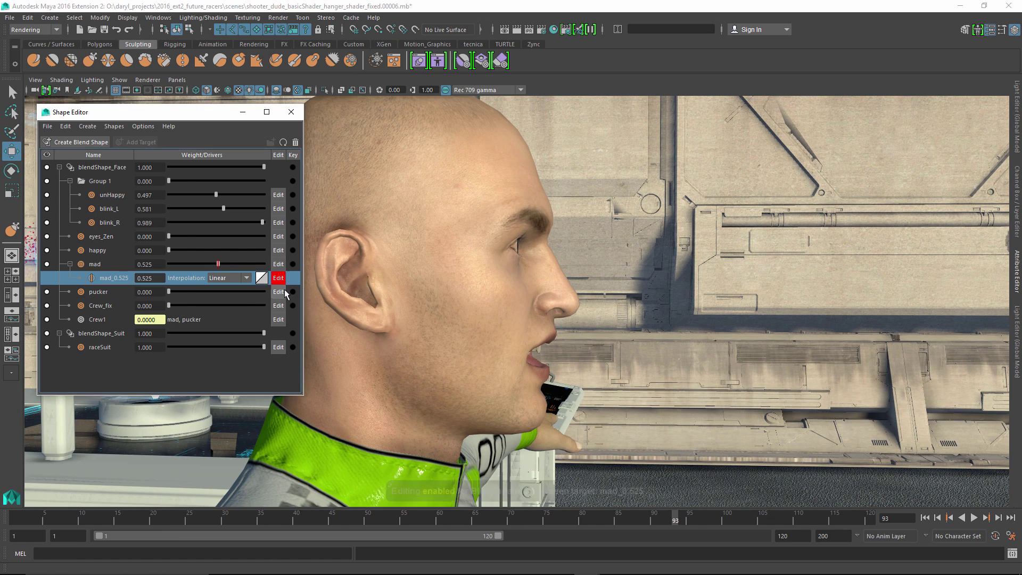
pyautogui.click(90, 60)
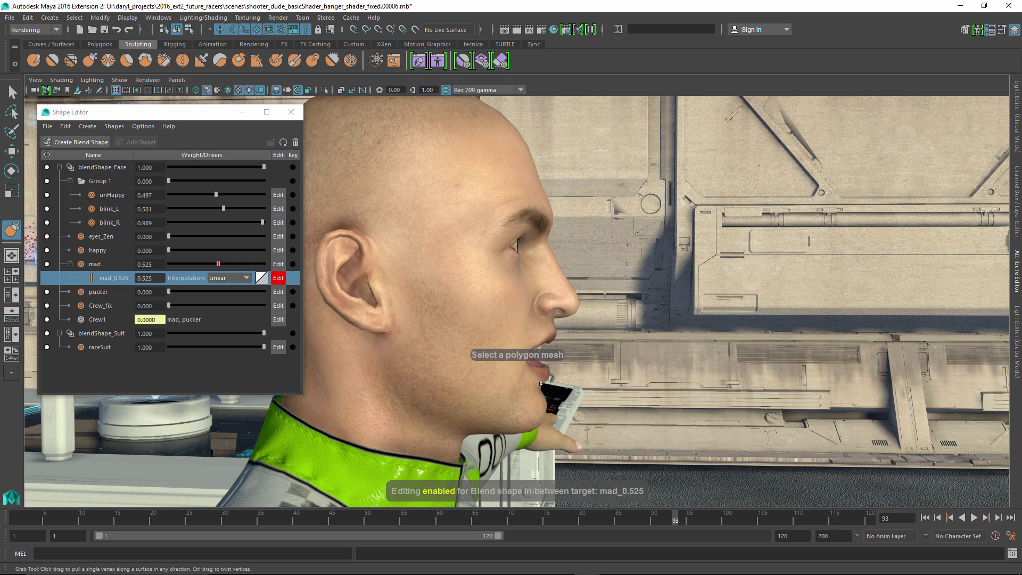
pyautogui.moveTo(541, 384)
pyautogui.keyDown('alt'); pyautogui.mouseDown()
pyautogui.moveTo(509, 378)
pyautogui.moveTo(552, 374)
pyautogui.mouseUp(); pyautogui.keyUp('alt')
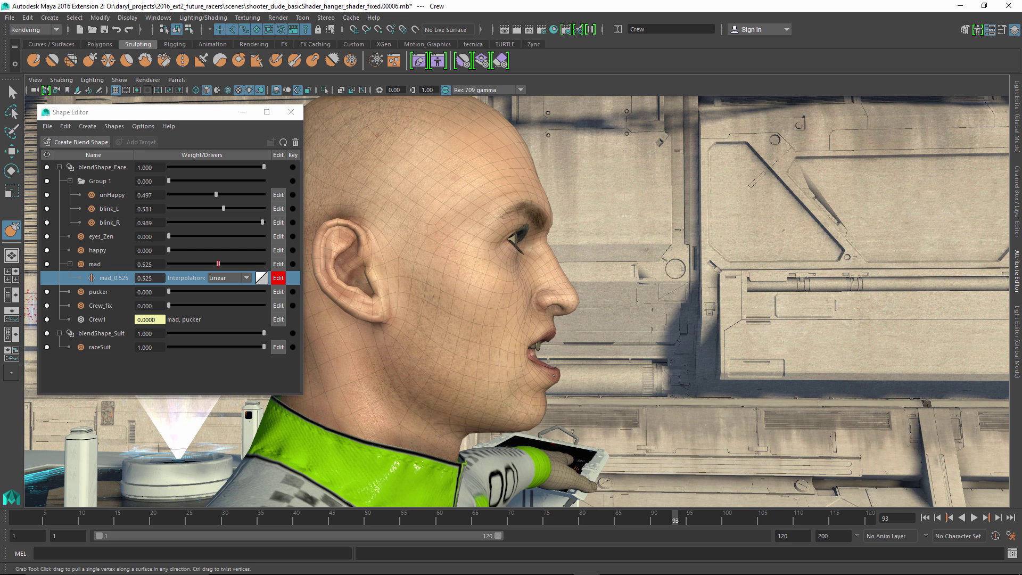
pyautogui.moveTo(553, 334); pyautogui.dragTo(563, 330)
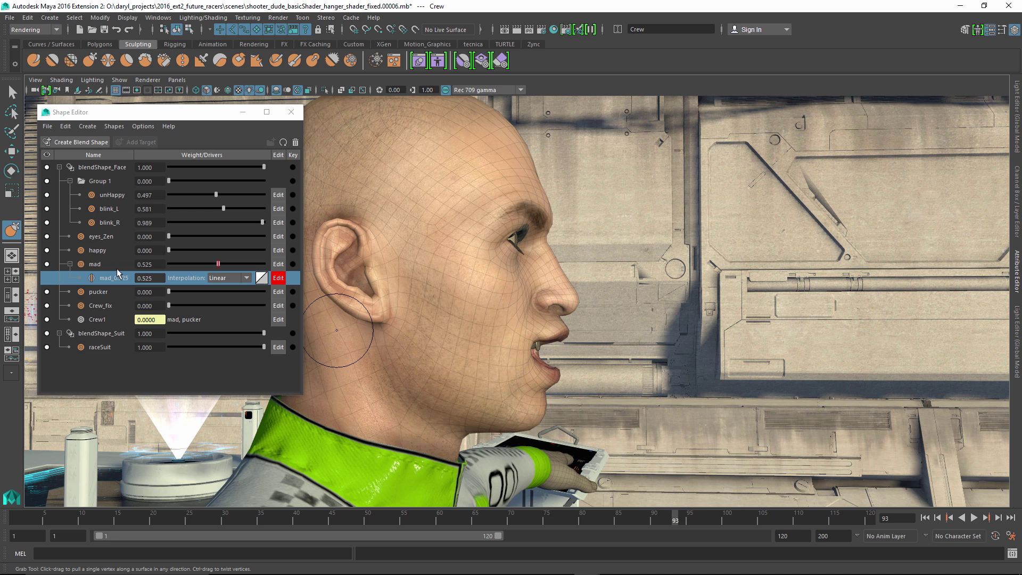
pyautogui.click(276, 277)
pyautogui.moveTo(217, 264)
pyautogui.mouseDown()
pyautogui.moveTo(139, 263)
pyautogui.moveTo(267, 269)
pyautogui.moveTo(220, 264)
pyautogui.mouseUp()
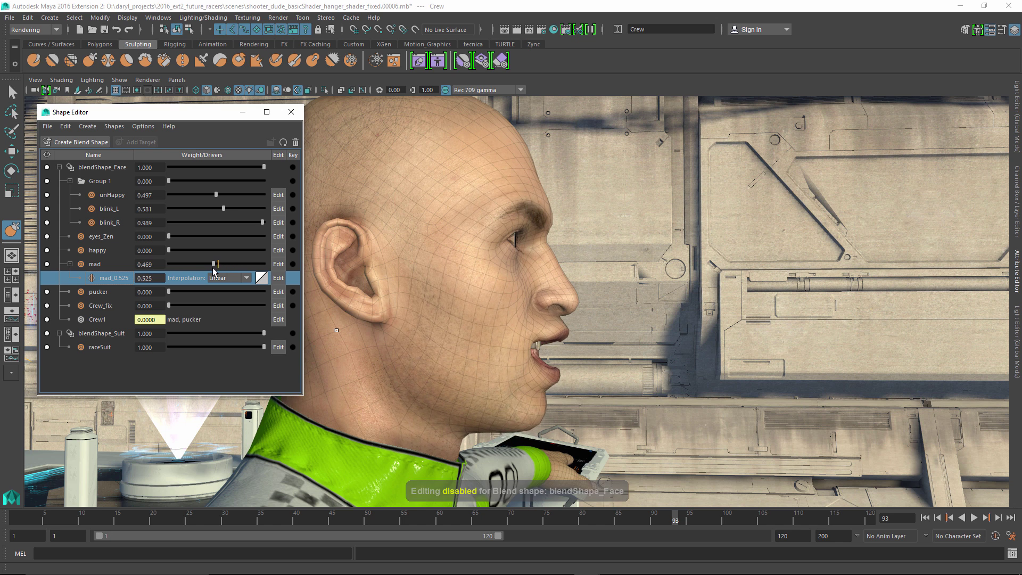
# - Bend the in-between target's linear falloff curve upward into a custom interpolation, and raise mad to about 0.816 to test it
pyautogui.click(261, 278)
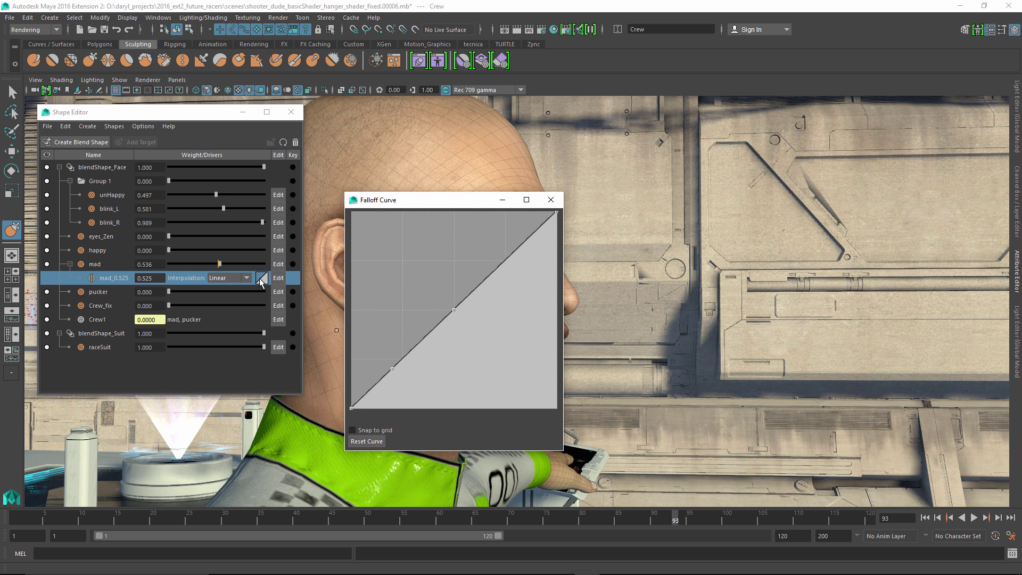
pyautogui.moveTo(455, 310); pyautogui.dragTo(419, 276)
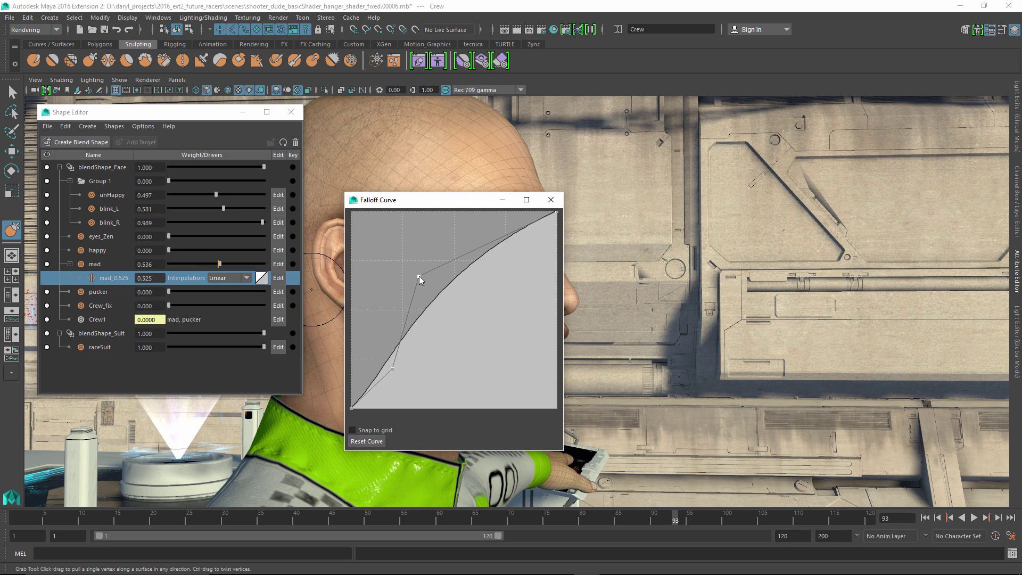
pyautogui.moveTo(395, 372); pyautogui.dragTo(372, 342)
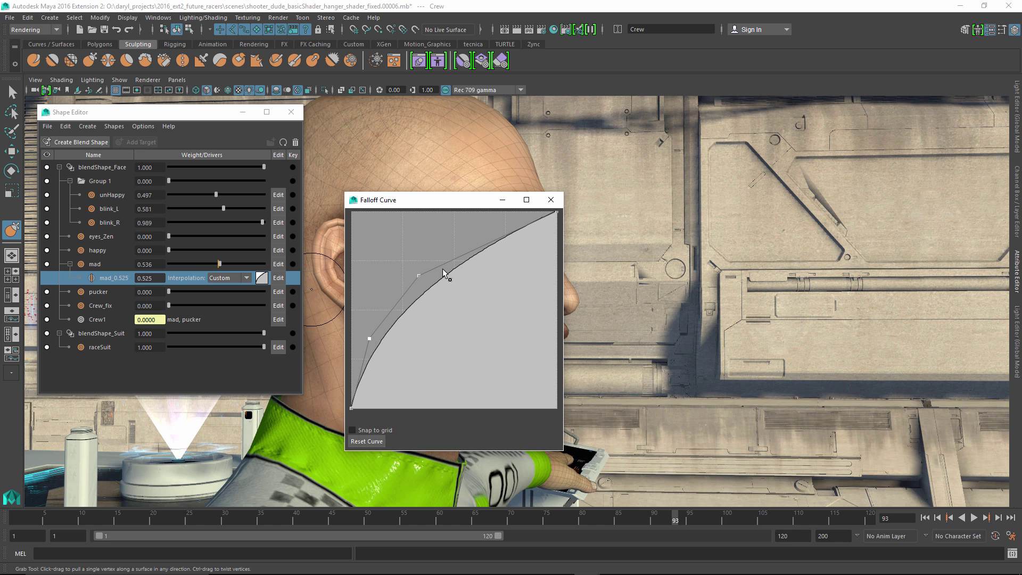
pyautogui.moveTo(418, 276); pyautogui.dragTo(399, 233)
pyautogui.click(549, 202)
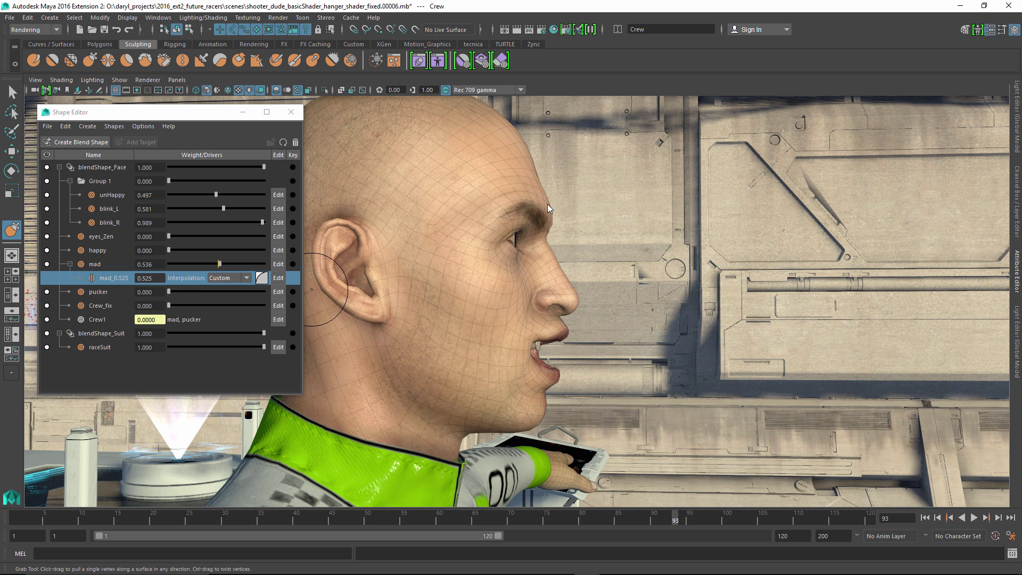
pyautogui.moveTo(219, 265); pyautogui.dragTo(246, 264)
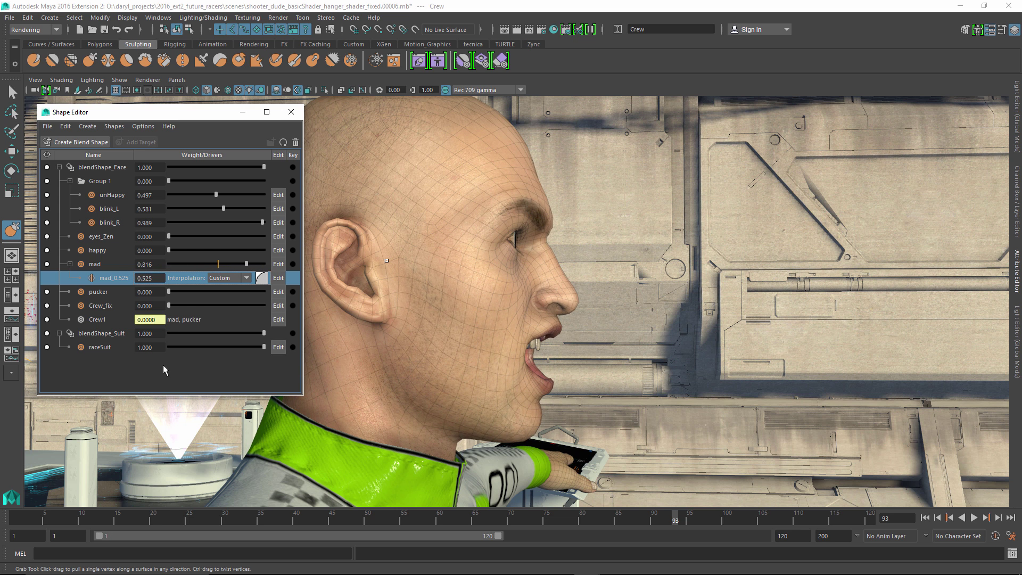